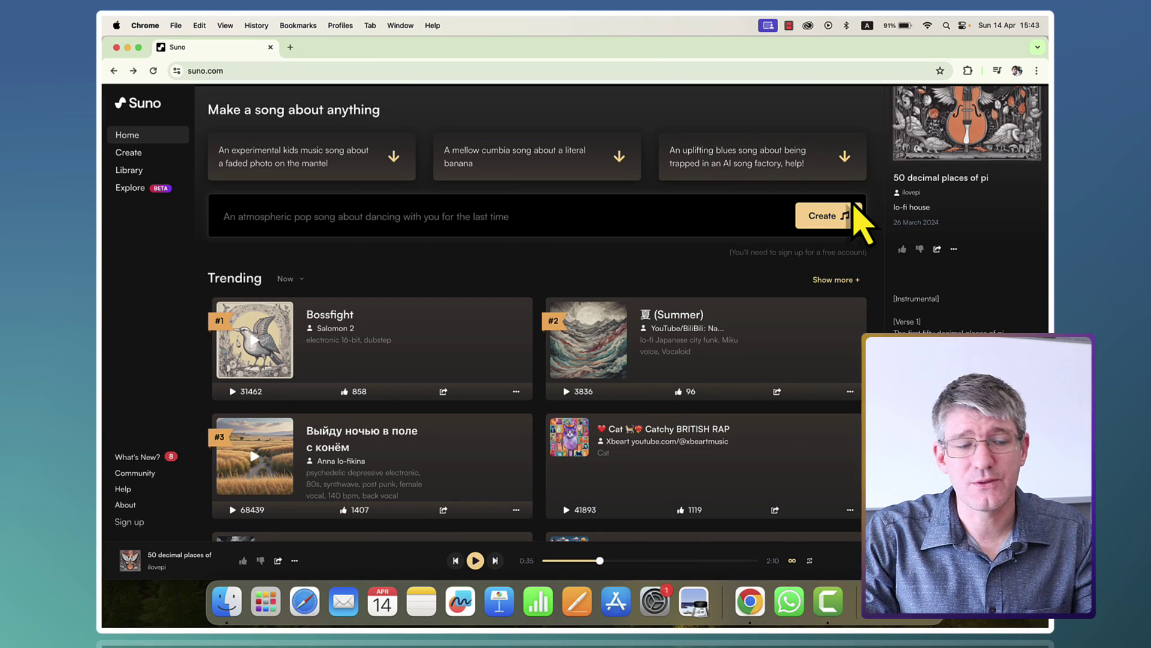
Briefly play the trending 'Cat Catchy BRITISH RAP' track, pausing it at 0:05.
{"action": "left_click", "coordinate": [402, 66]}
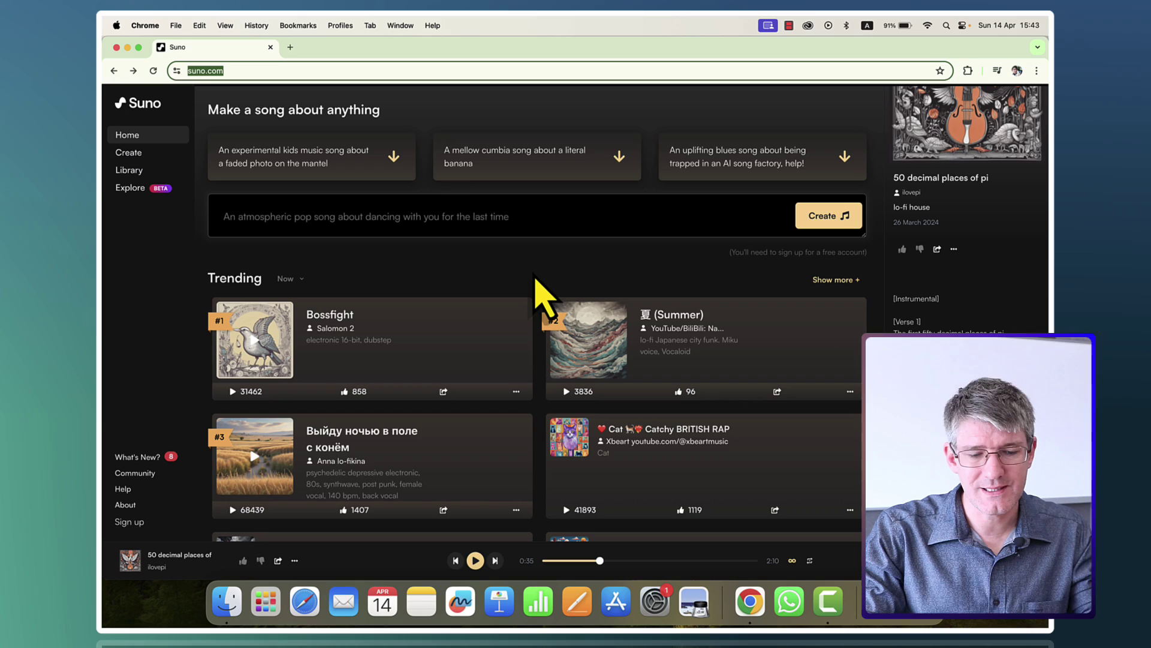
{"action": "scroll", "coordinate": [552, 414], "scroll_direction": "down", "scroll_amount": 4}
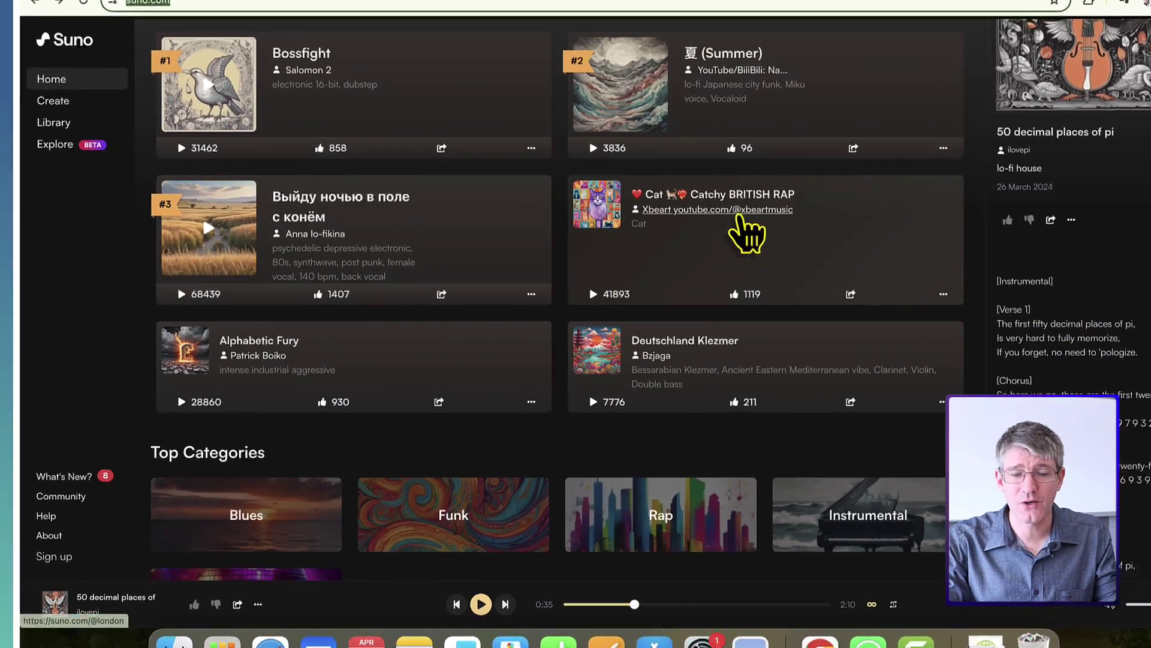
{"action": "left_click", "coordinate": [593, 294]}
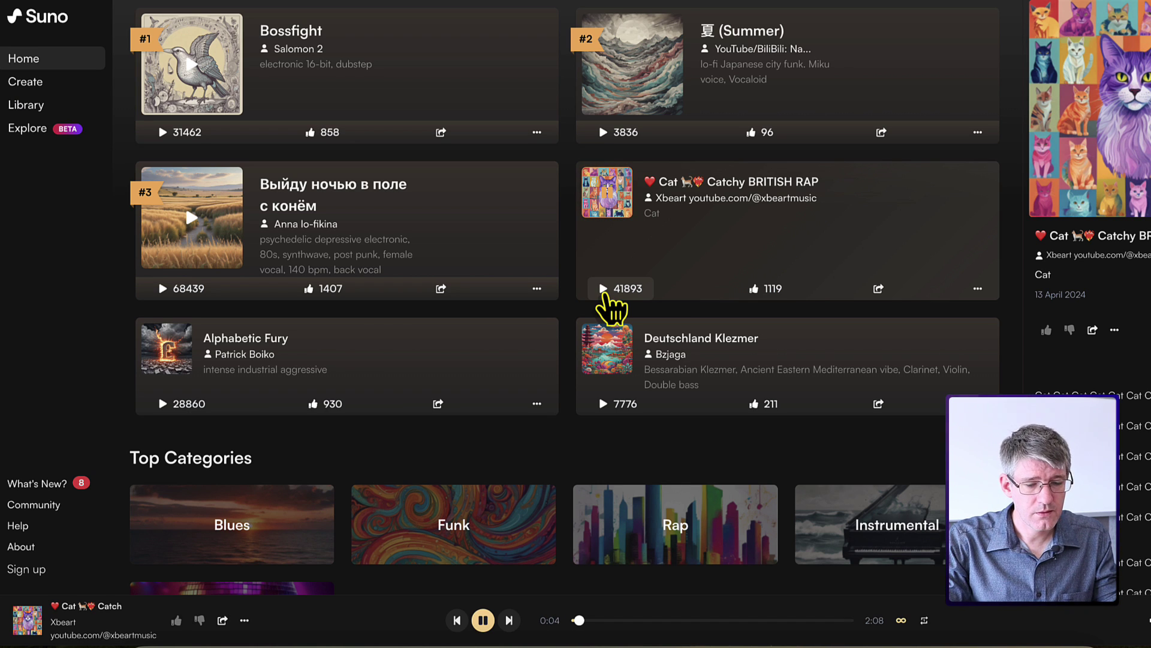
{"action": "left_click", "coordinate": [604, 292]}
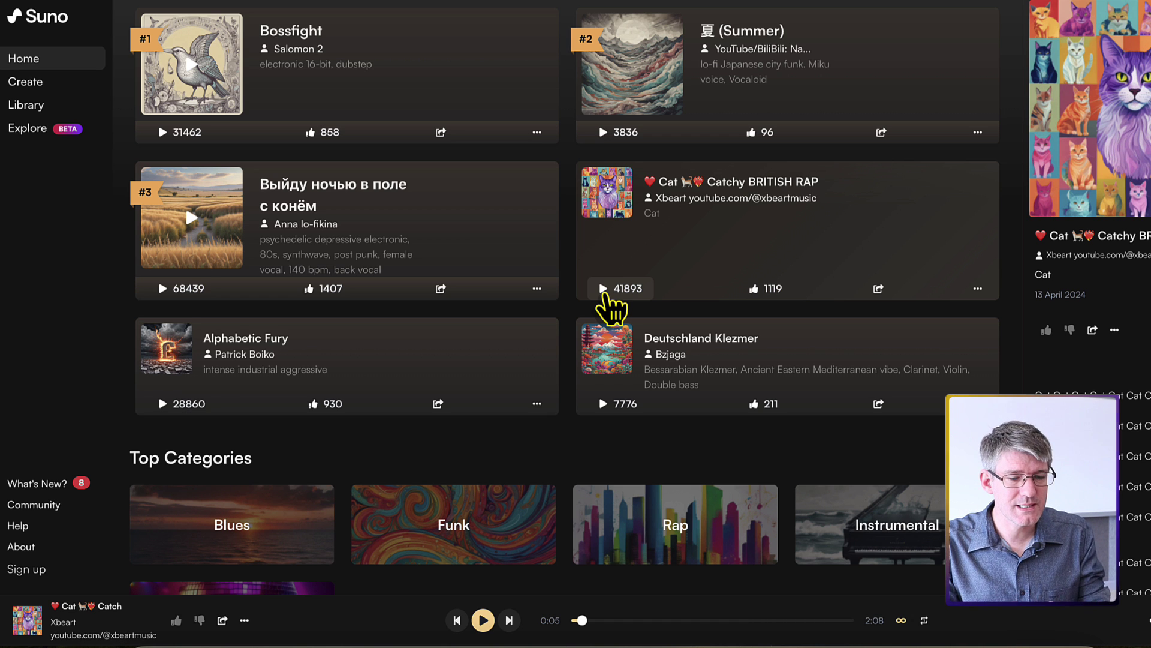
{"action": "scroll", "coordinate": [606, 293], "scroll_direction": "down", "scroll_amount": 15}
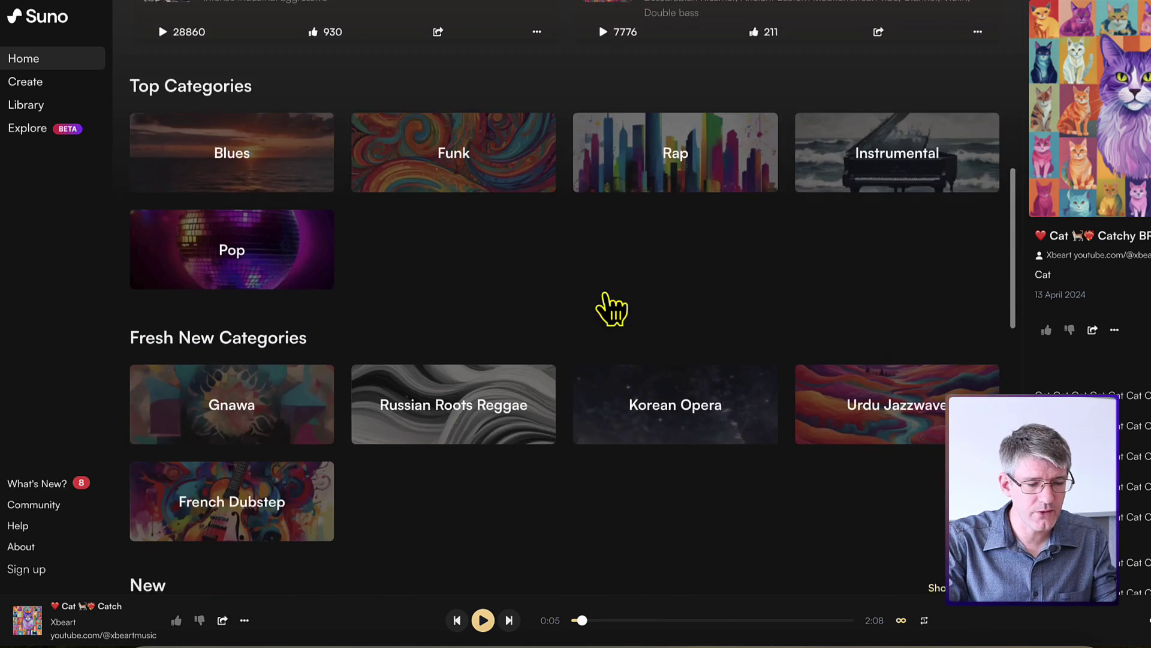
{"action": "scroll", "coordinate": [605, 295], "scroll_direction": "down", "scroll_amount": 1}
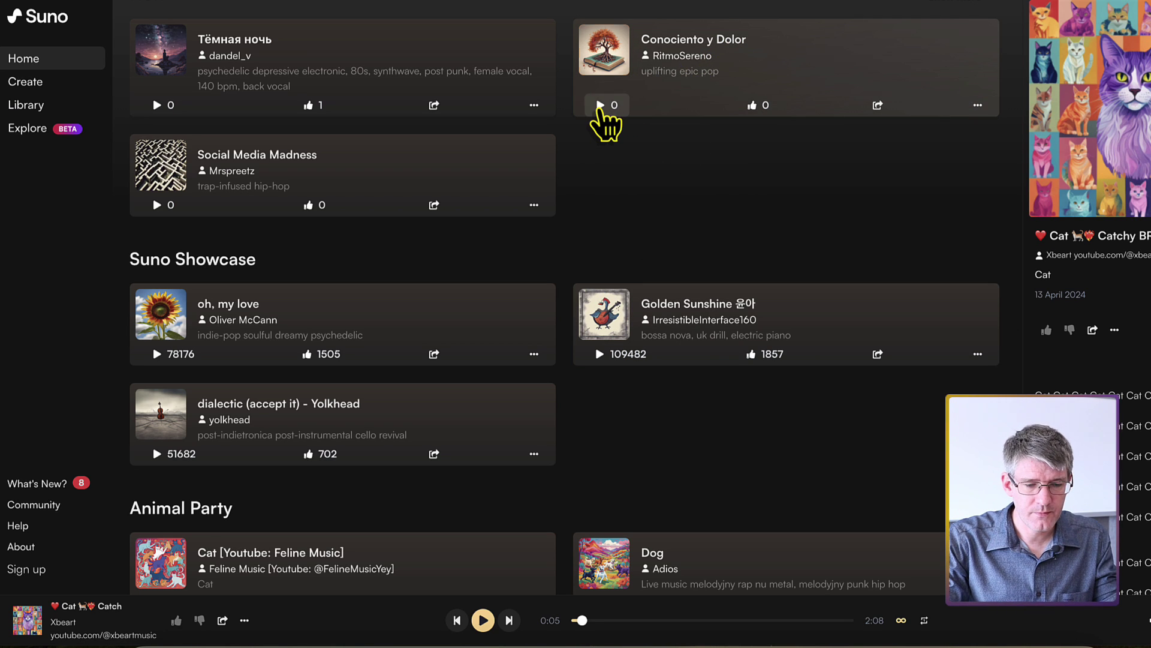
Preview 'Conociento y Dolor', then the lo-fi 'Deep Night' by Moisty, pausing it at 0:06.
{"action": "left_click", "coordinate": [600, 106]}
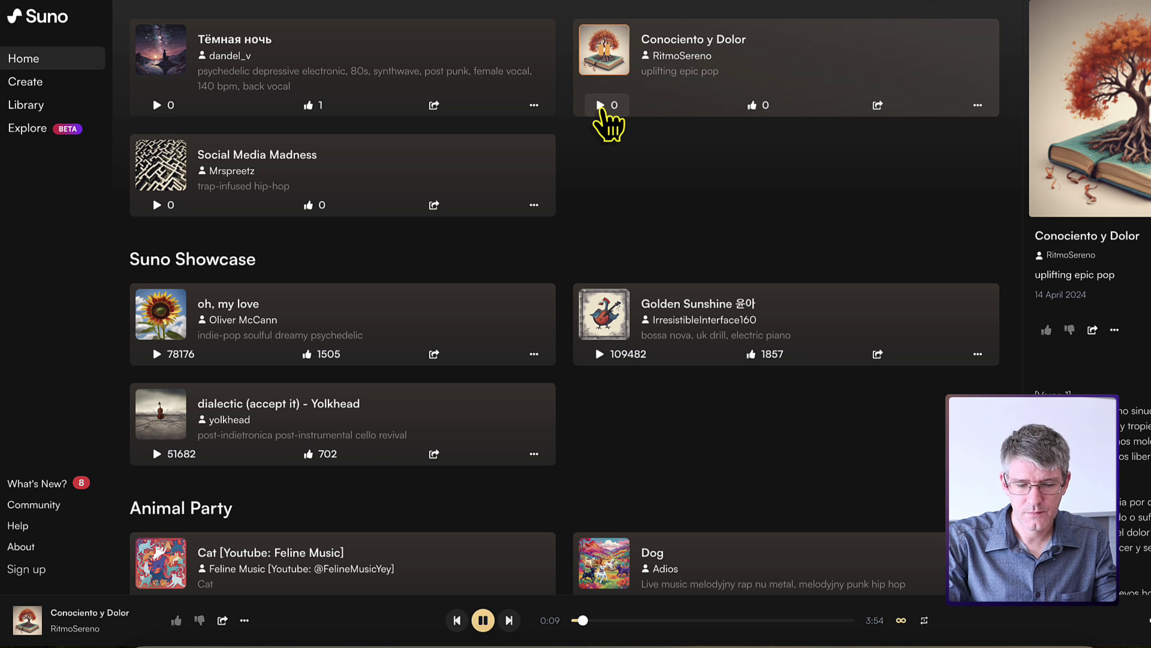
{"action": "left_click", "coordinate": [600, 107]}
{"action": "scroll", "coordinate": [606, 240], "scroll_direction": "down", "scroll_amount": 6}
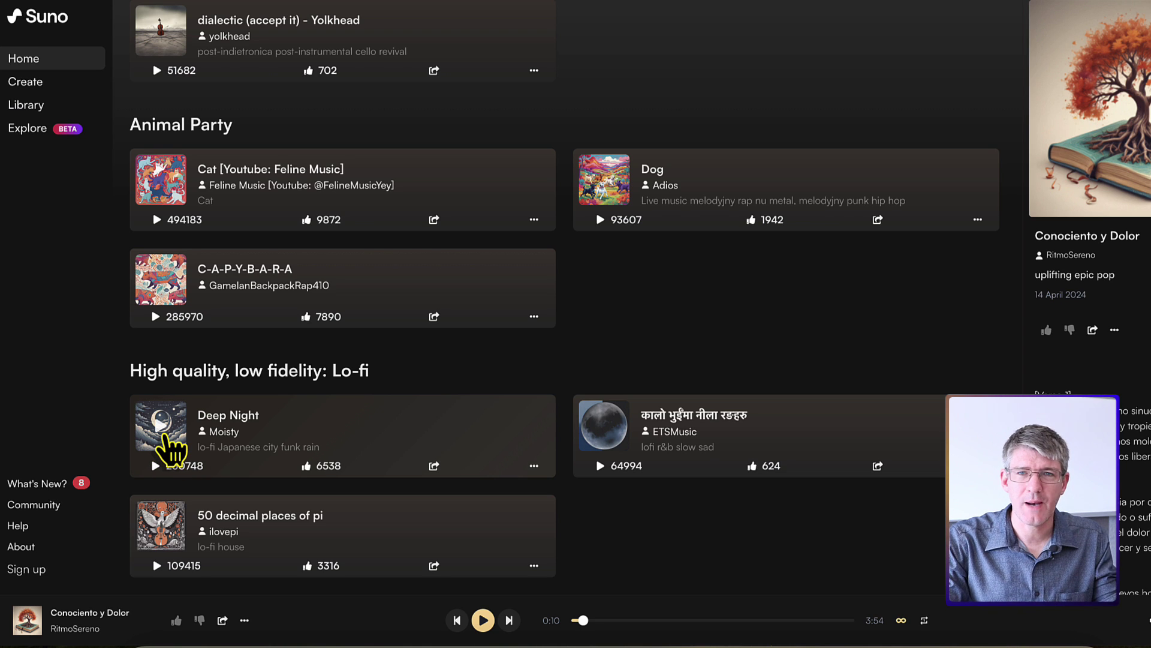
{"action": "left_click", "coordinate": [161, 425]}
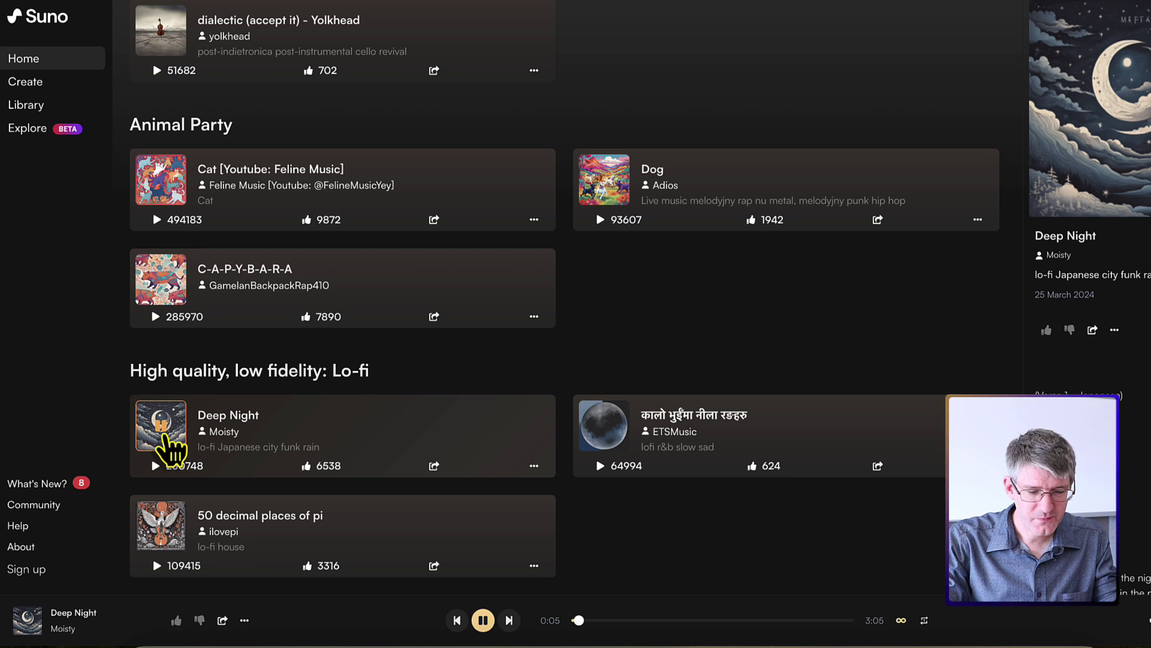
{"action": "left_click", "coordinate": [165, 434]}
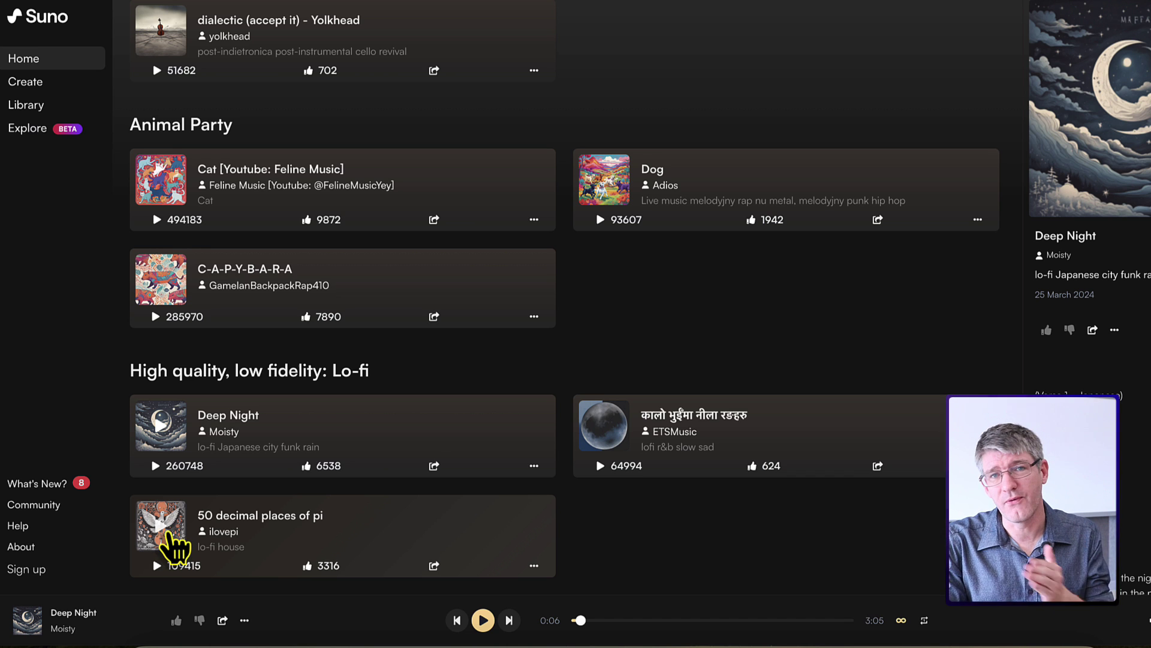
Play '50 decimal places of pi' by ilovepi while reading its lyrics, pausing at 0:36.
{"action": "left_click", "coordinate": [168, 531]}
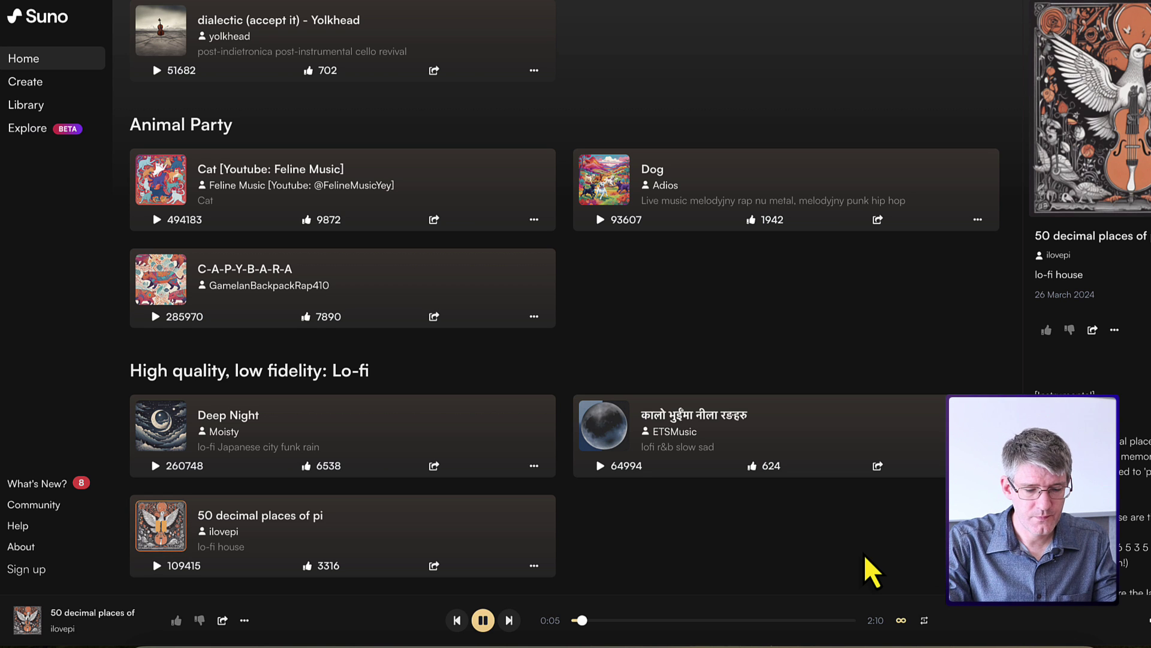
{"action": "scroll", "coordinate": [1135, 470], "scroll_direction": "down", "scroll_amount": 5}
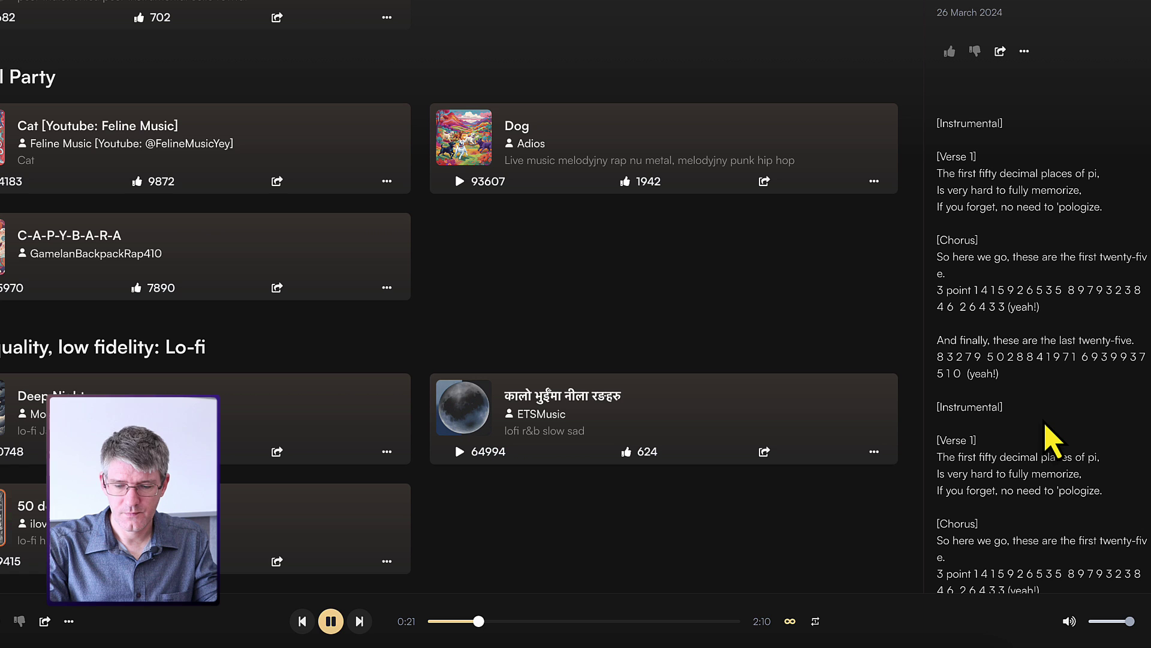
{"action": "scroll", "coordinate": [1037, 360], "scroll_direction": "up", "scroll_amount": 4}
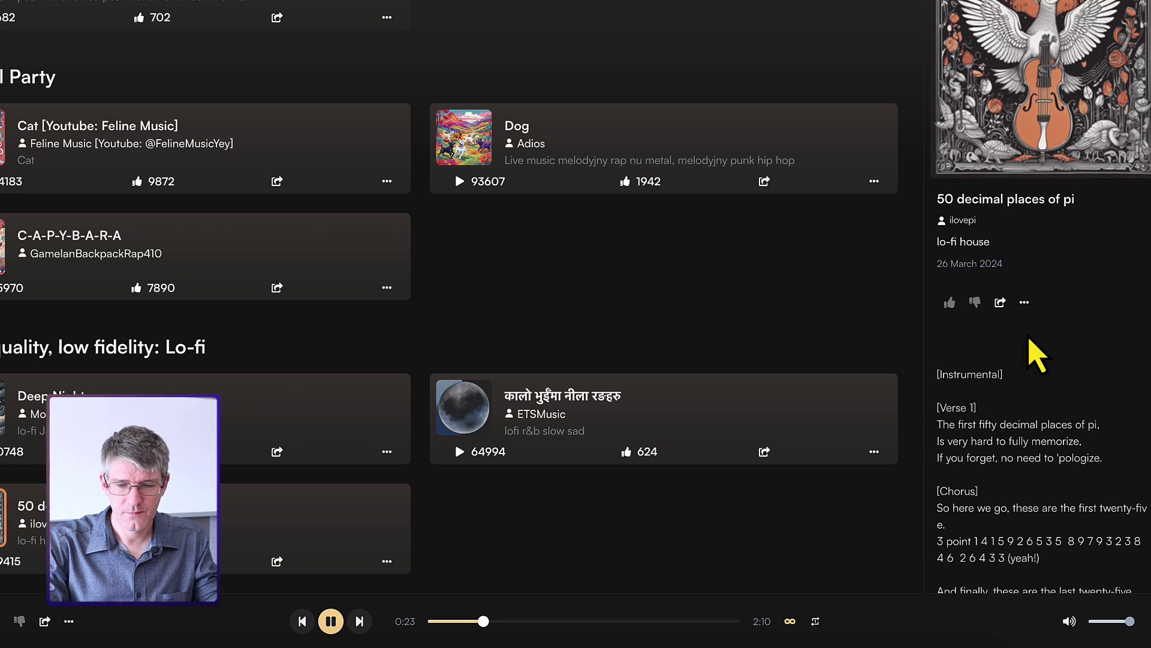
{"action": "scroll", "coordinate": [1067, 412], "scroll_direction": "down", "scroll_amount": 3}
{"action": "scroll", "coordinate": [1070, 414], "scroll_direction": "down", "scroll_amount": 2}
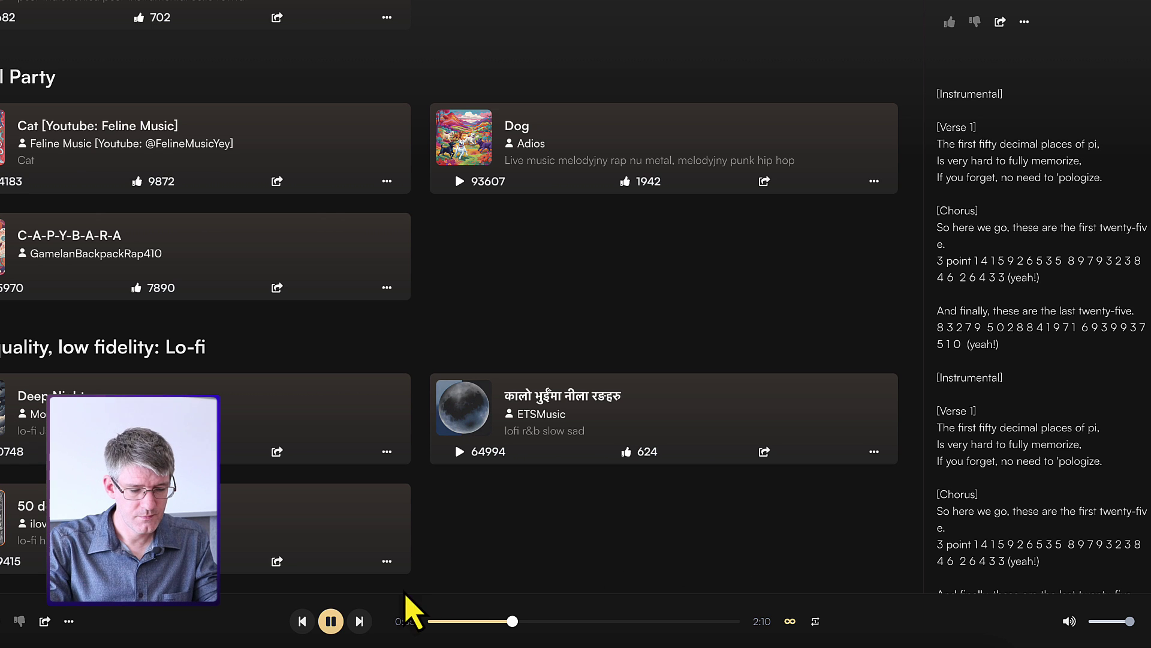
{"action": "left_click", "coordinate": [330, 624]}
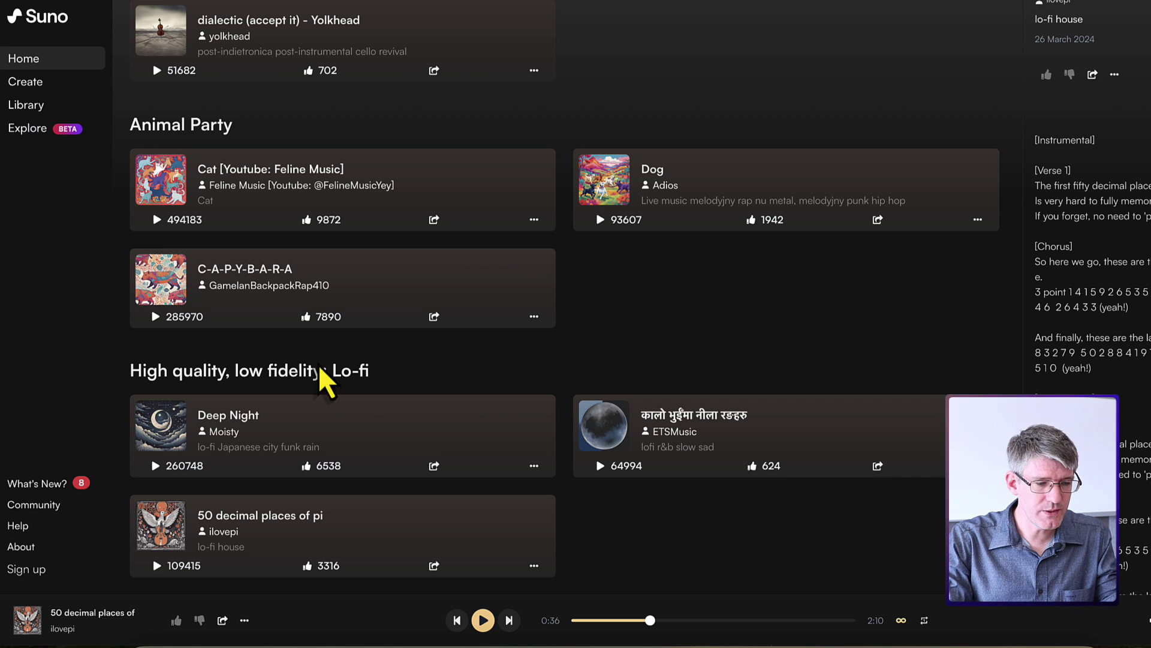
Start creating a new song and sign in with a Google account.
{"action": "left_click", "coordinate": [30, 83]}
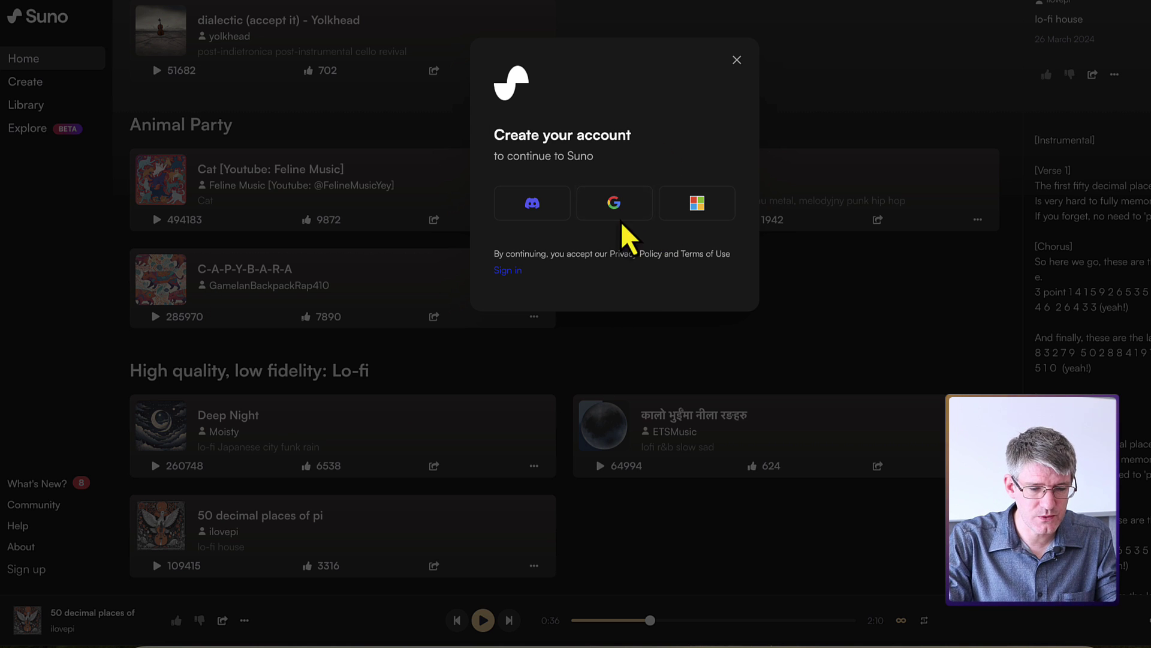
{"action": "left_click", "coordinate": [613, 208]}
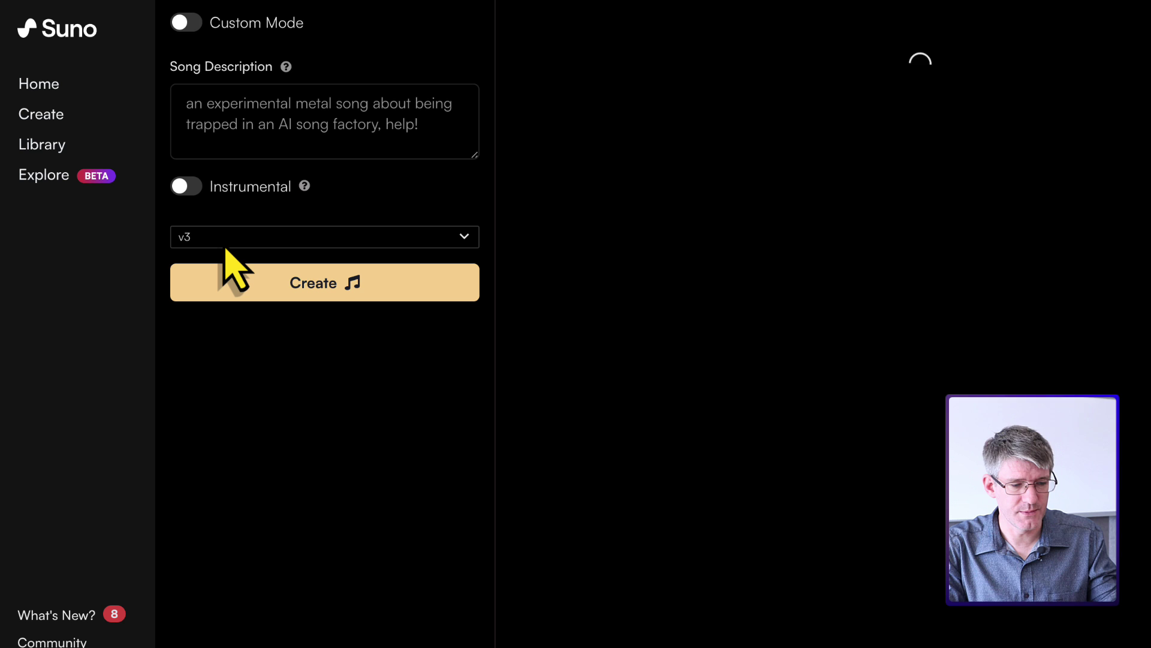
{"action": "left_click", "coordinate": [192, 33]}
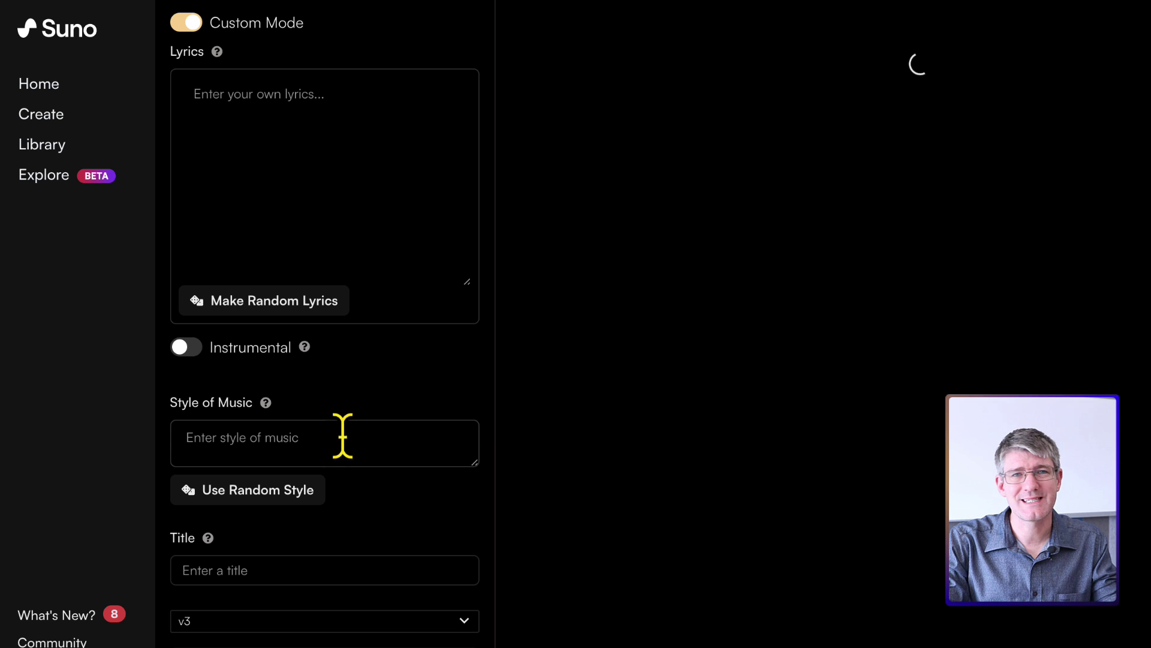
{"action": "left_click", "coordinate": [191, 24]}
{"action": "left_click", "coordinate": [264, 124]}
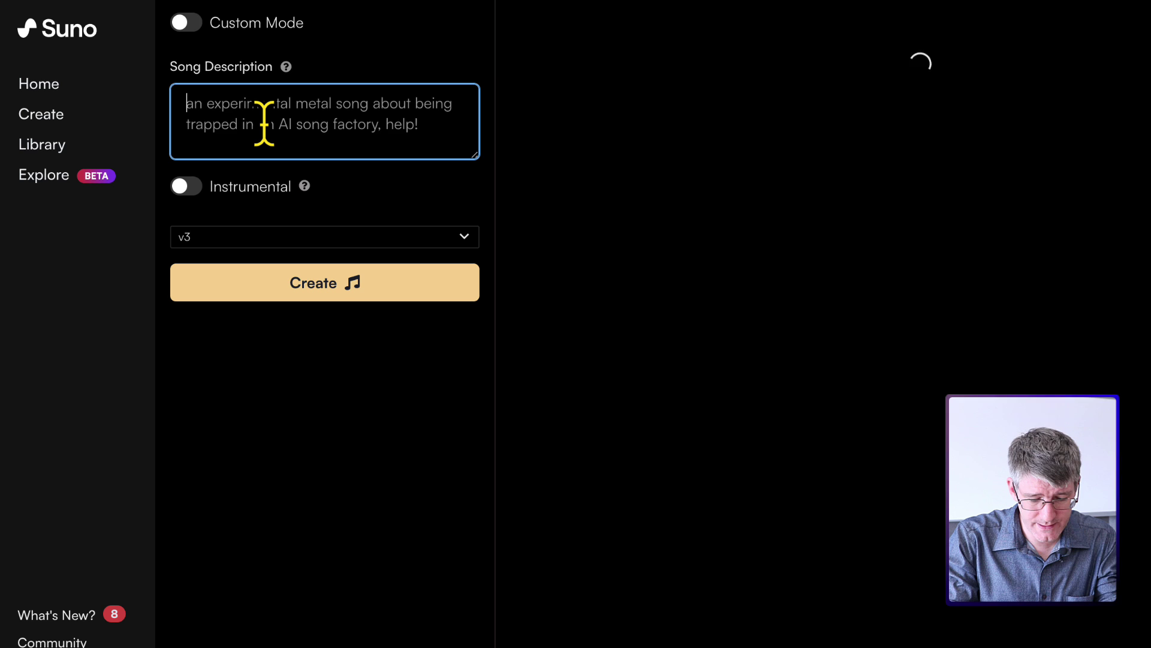
Describe a 'lofo house song abour the animal clasification' covering mammals, fish, bords, reptiles and amphibians.
{"action": "type", "text": "A lofo ho"}
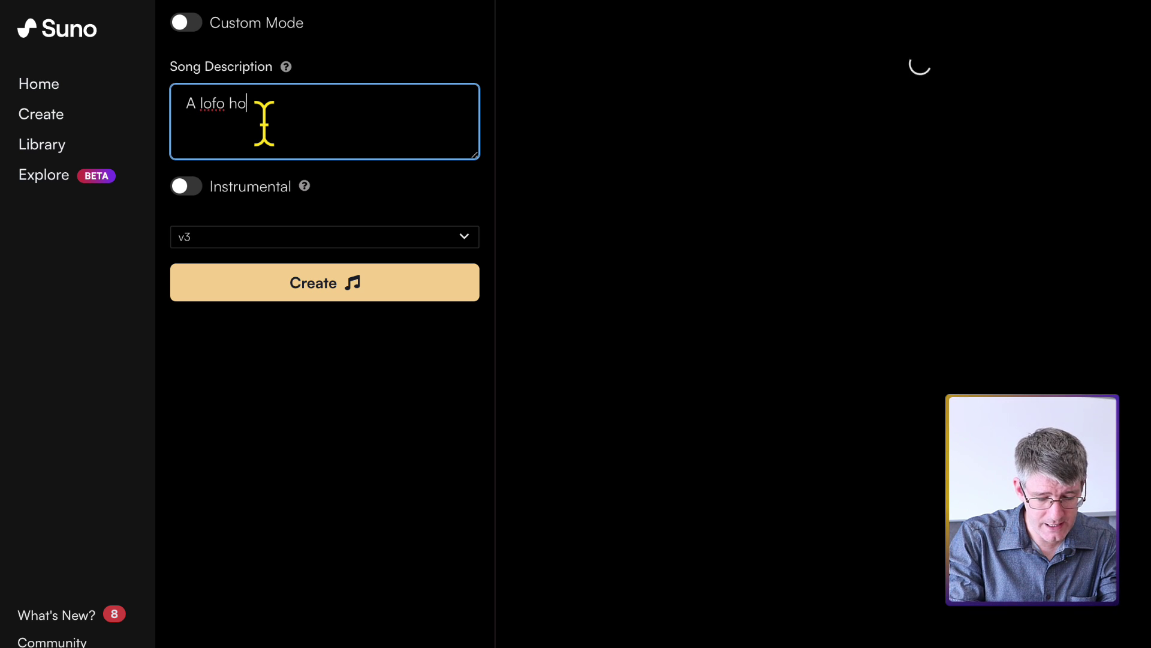
{"action": "type", "text": "use song abour the anima"}
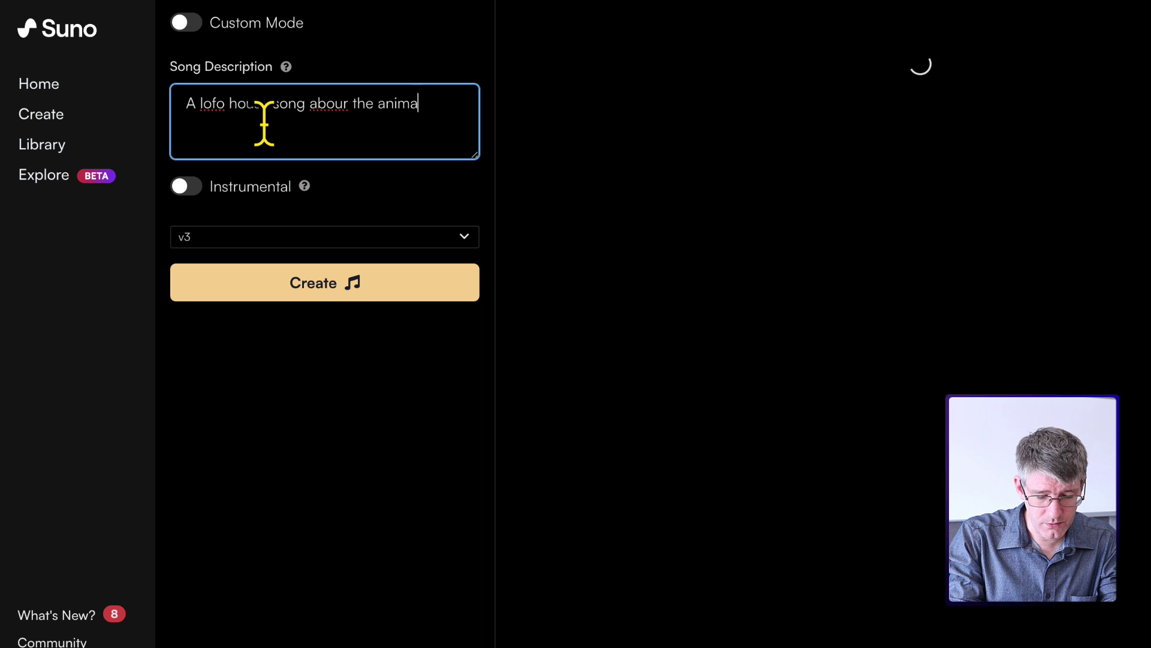
{"action": "type", "text": "l clasification. In"}
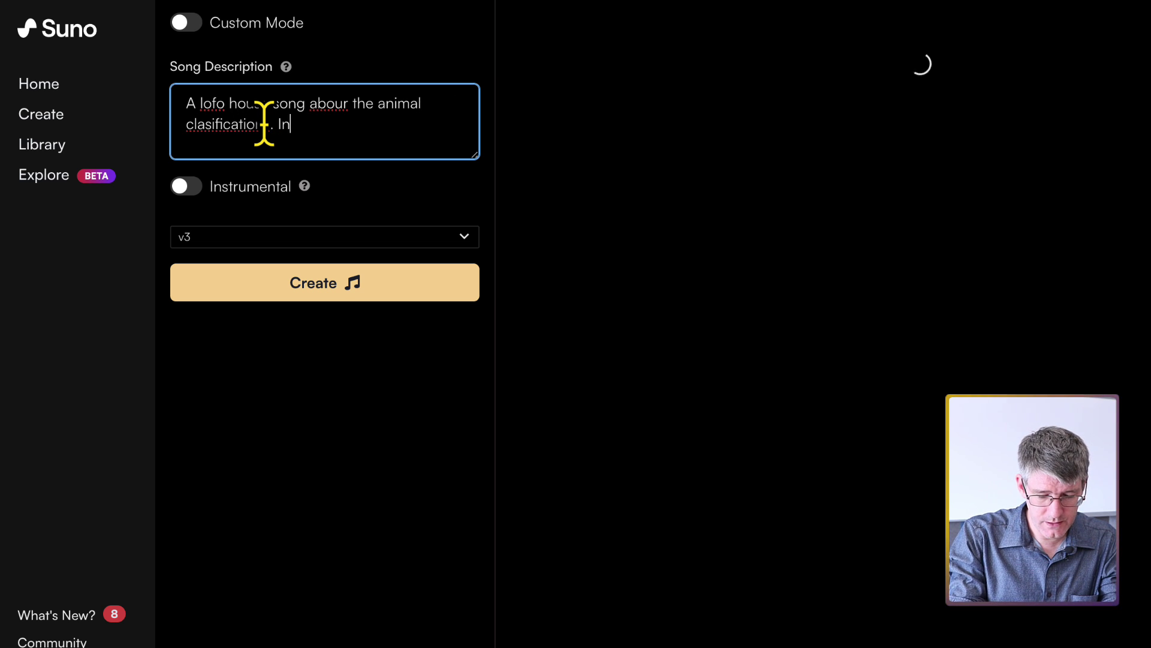
{"action": "type", "text": "clude mammals"}
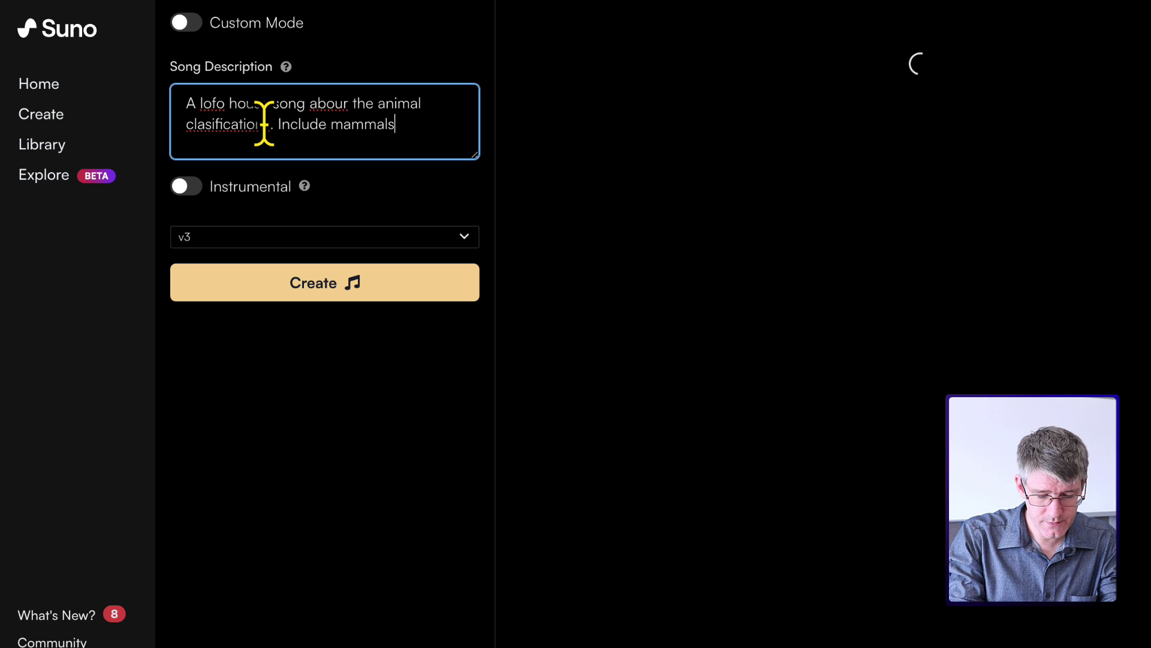
{"action": "type", "text": ", fish, bords,"}
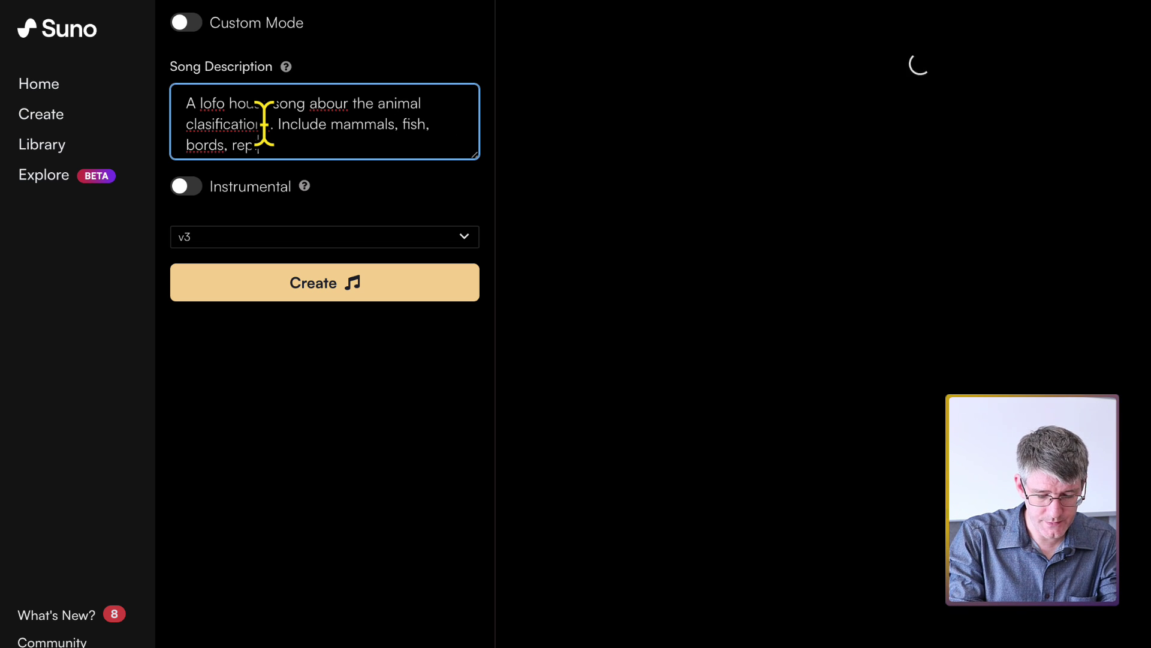
{"action": "type", "text": " reptiles, a"}
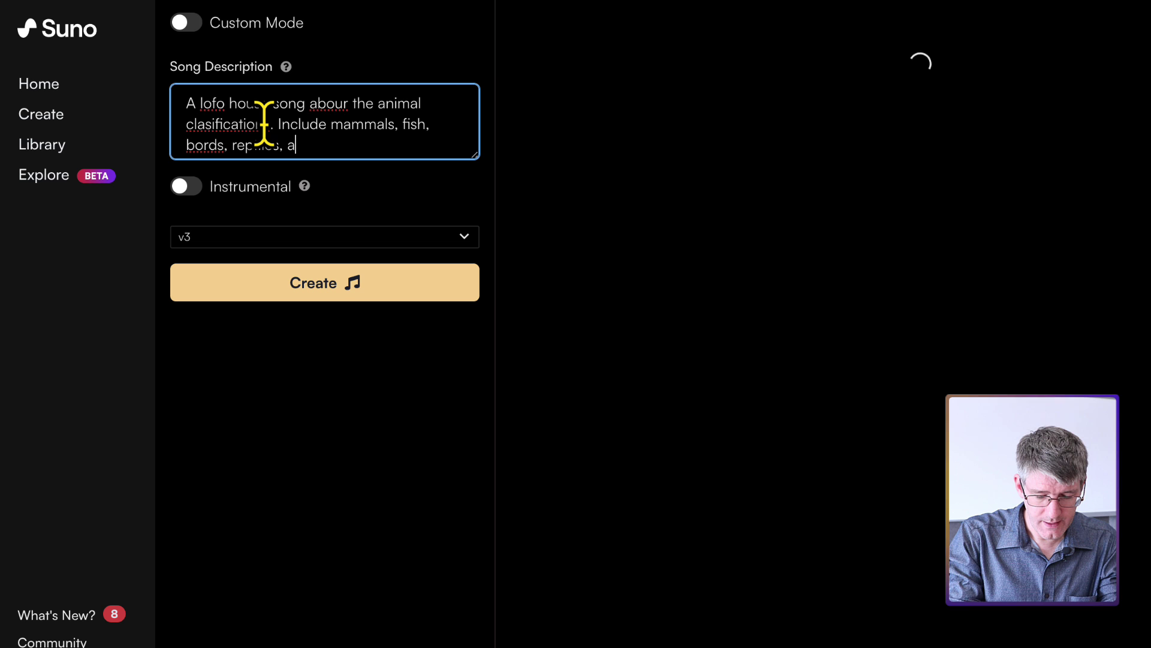
{"action": "type", "text": "mphibia"}
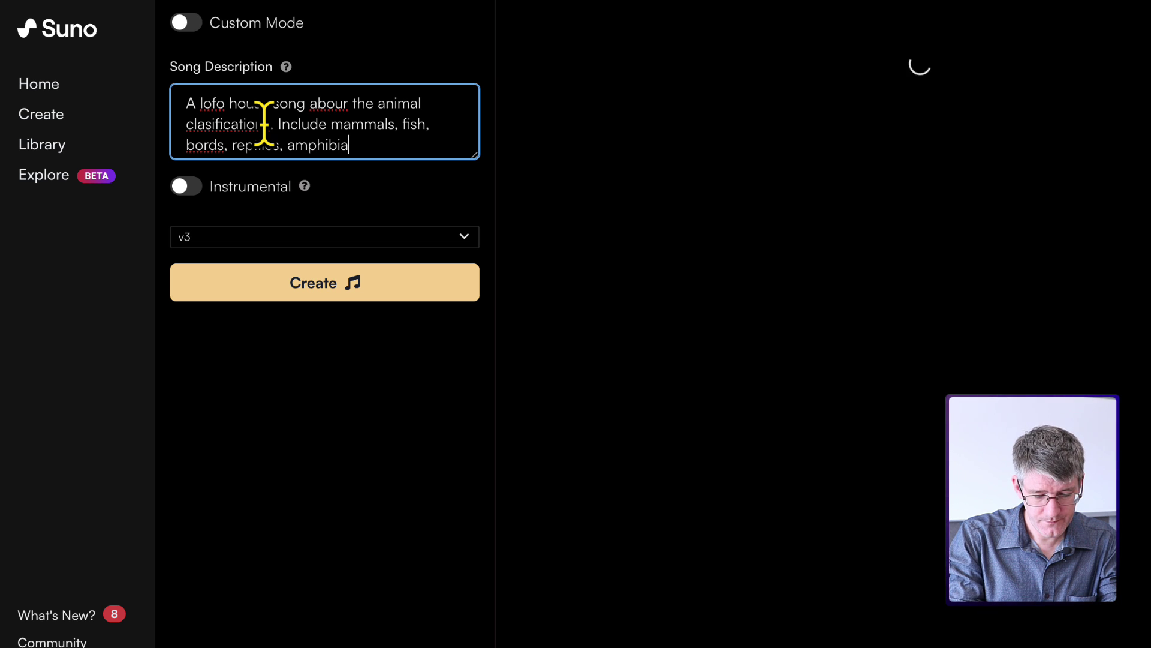
{"action": "type", "text": "ns and s"}
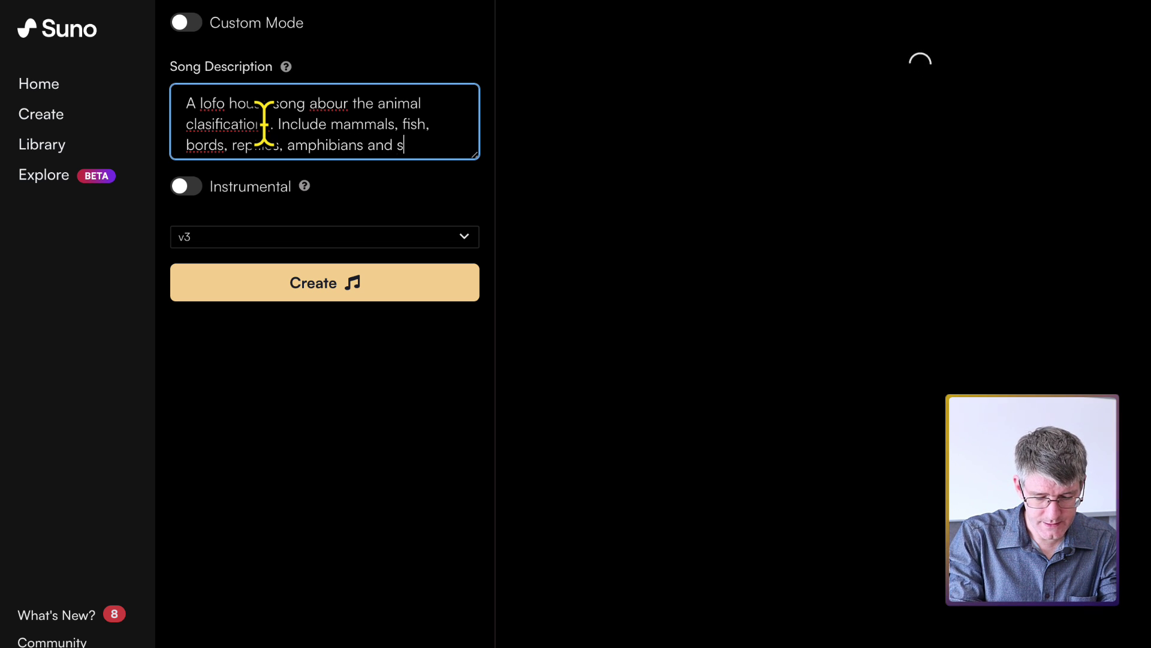
{"action": "type", "text": "ome of their characteristics."}
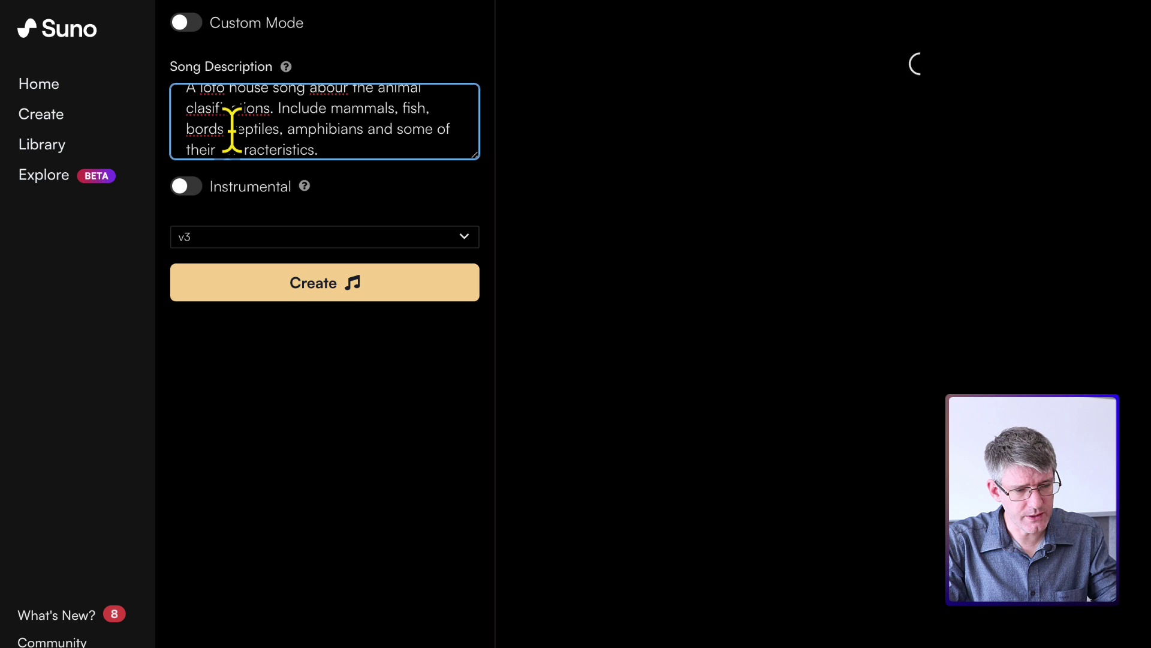
Fix the description's typos: clasifications, lofo to lifo, abour to about, bords to birds.
{"action": "right_click", "coordinate": [234, 107]}
{"action": "left_click", "coordinate": [255, 118]}
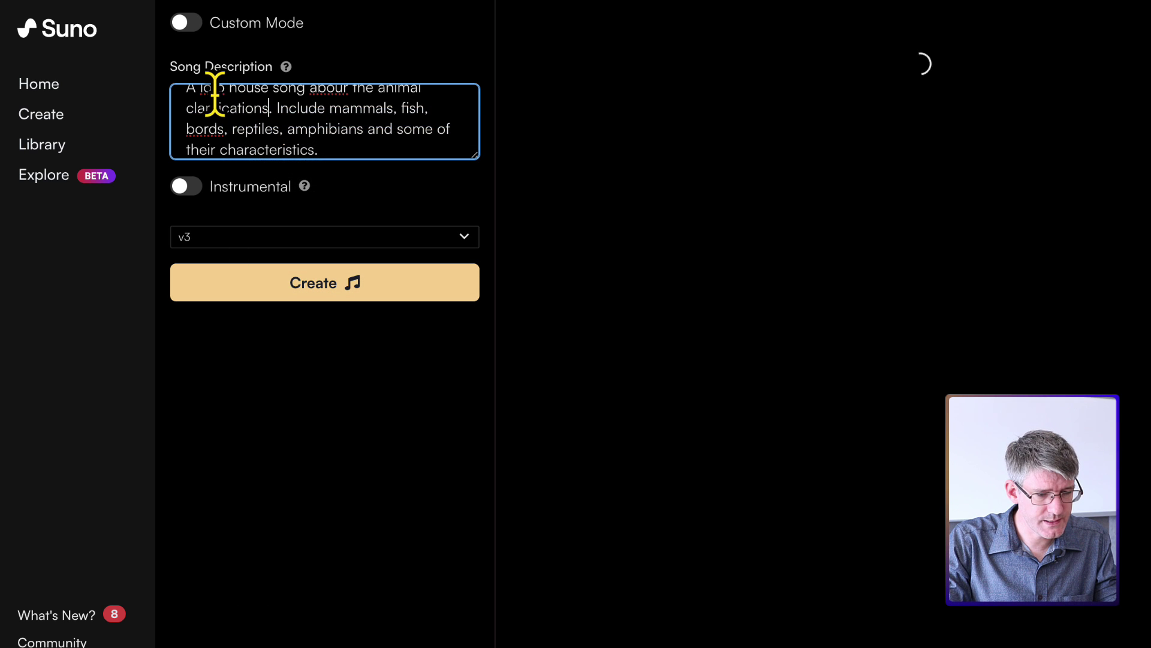
{"action": "left_click", "coordinate": [215, 103]}
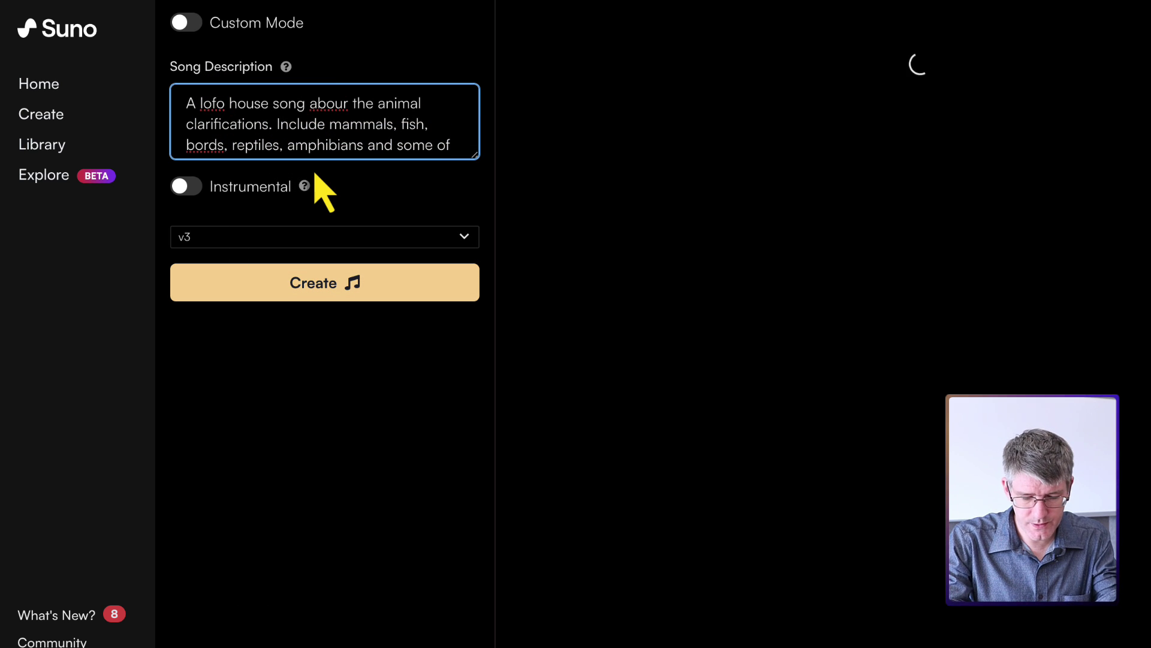
{"action": "key", "text": "BackSpace"}
{"action": "type", "text": "i"}
{"action": "right_click", "coordinate": [328, 109]}
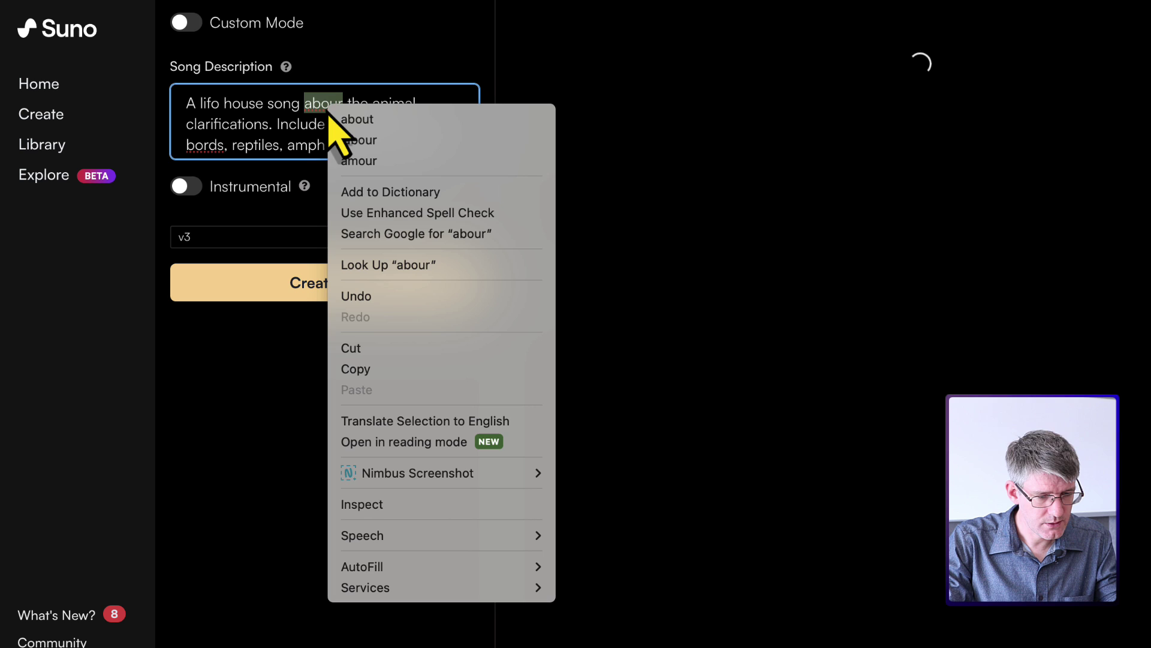
{"action": "left_click", "coordinate": [350, 120]}
{"action": "scroll", "coordinate": [350, 120], "scroll_direction": "down", "scroll_amount": 2}
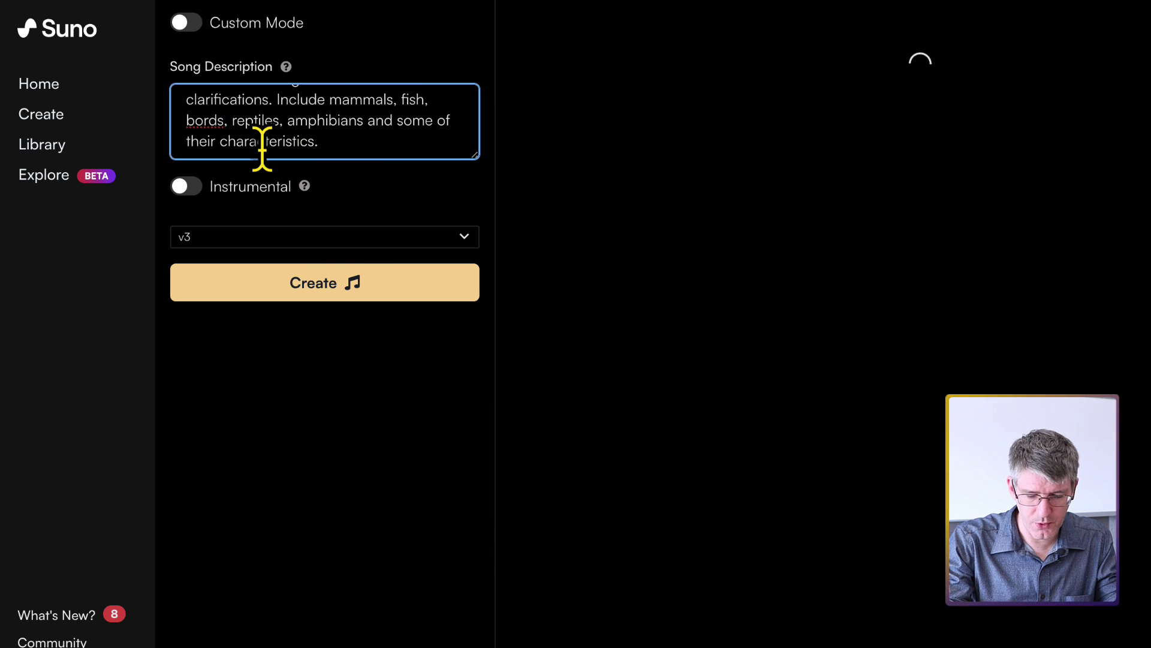
{"action": "key", "text": "BackSpace"}
{"action": "type", "text": "i"}
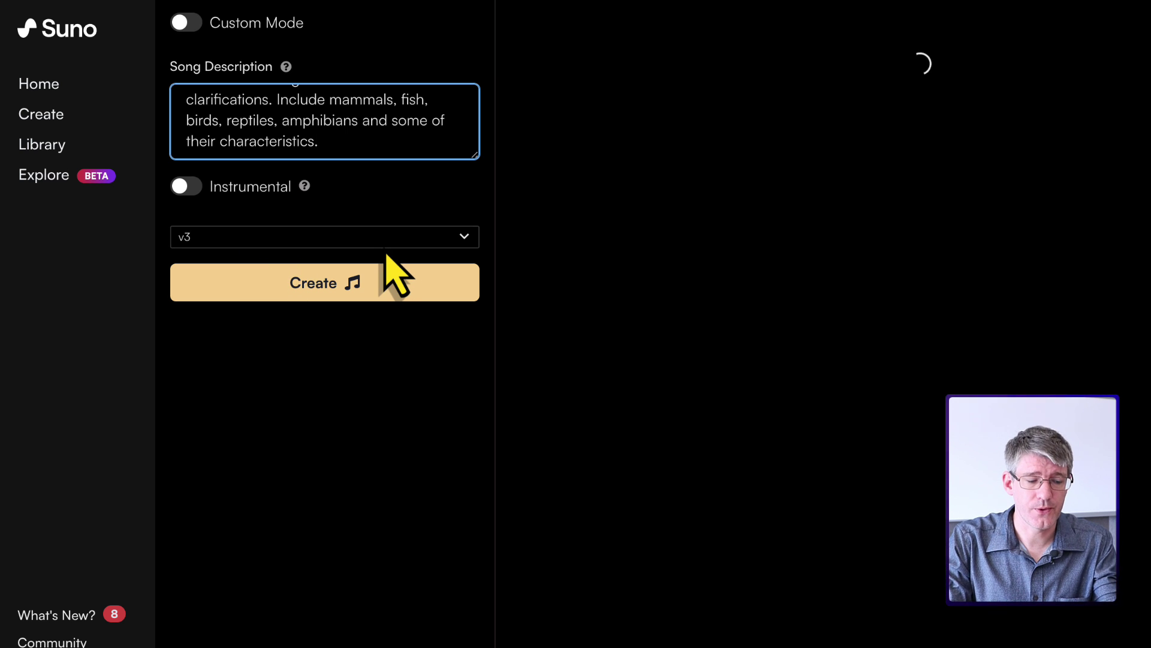
Generate songs from the animal description, producing two 'Kingdom Groove' house electronic tracks.
{"action": "left_click", "coordinate": [349, 295]}
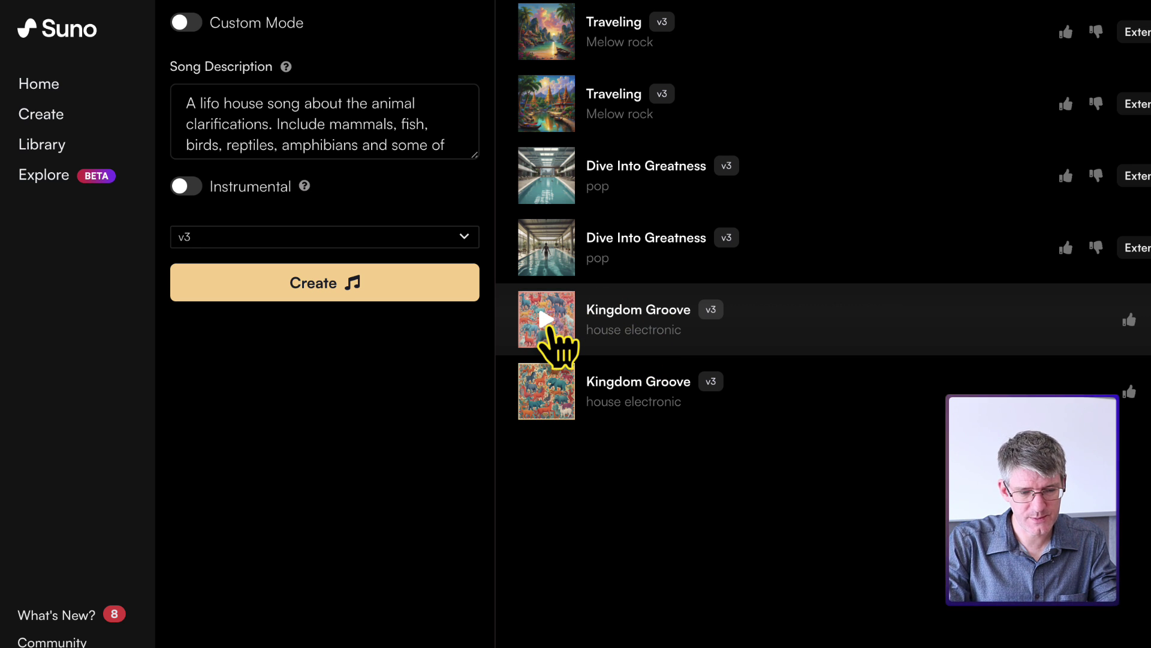
Play the first 'Kingdom Groove' track while reading its animal lyrics, pausing at 0:29.
{"action": "left_click", "coordinate": [546, 323]}
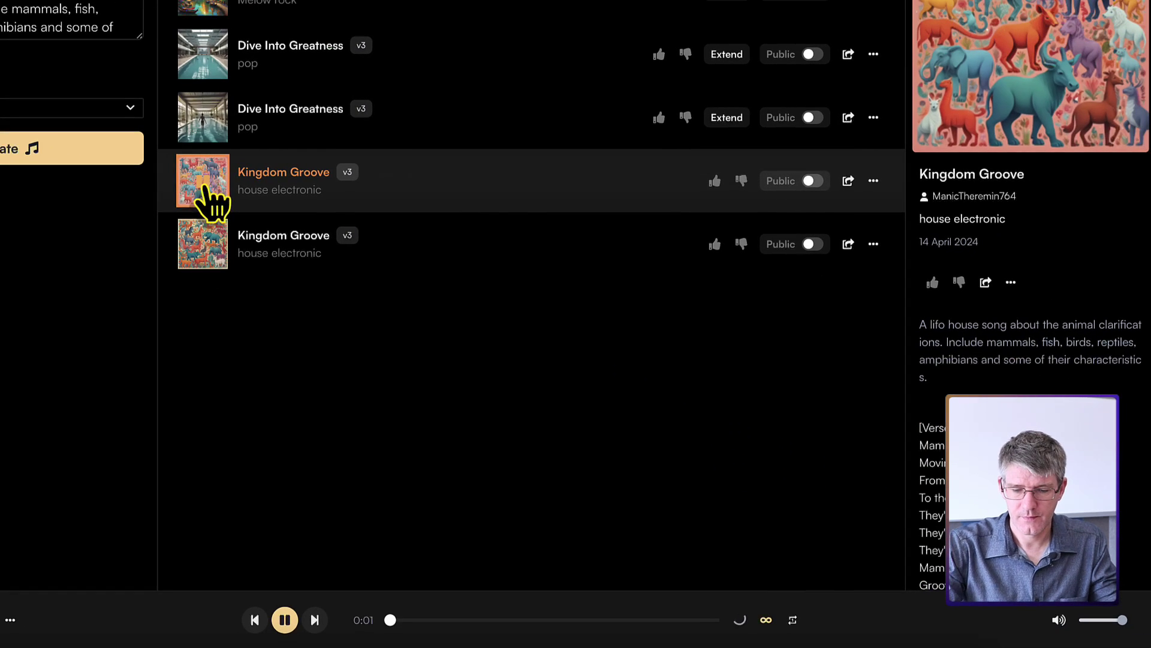
{"action": "scroll", "coordinate": [1050, 510], "scroll_direction": "down", "scroll_amount": 2}
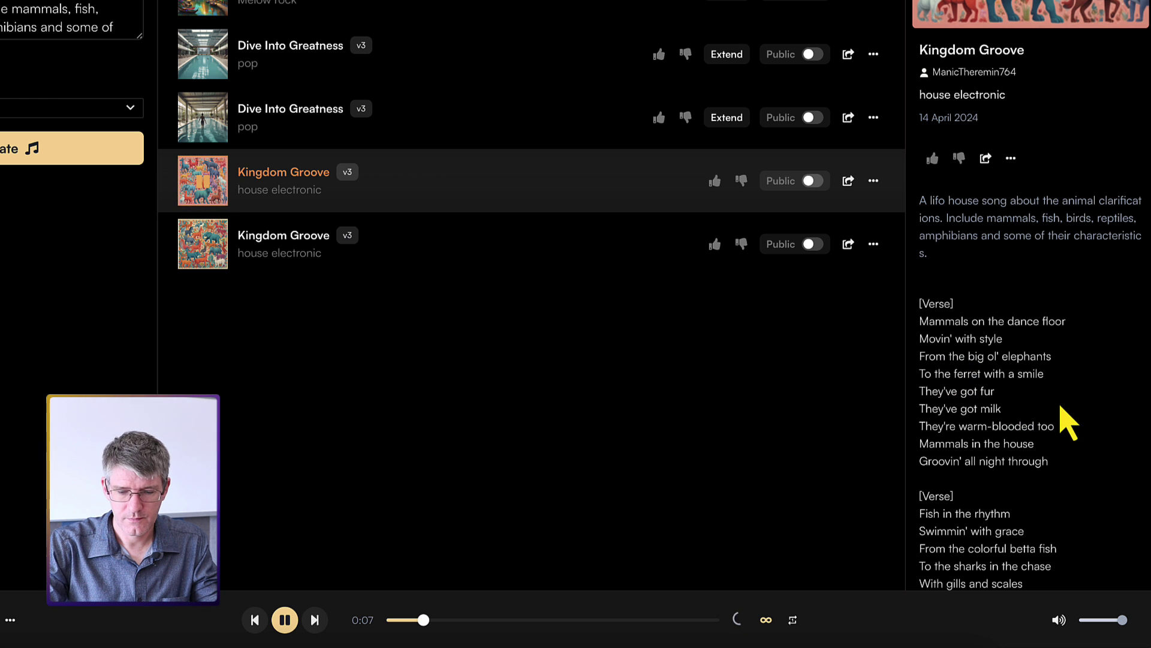
{"action": "scroll", "coordinate": [1061, 407], "scroll_direction": "down", "scroll_amount": 1}
{"action": "scroll", "coordinate": [1067, 423], "scroll_direction": "up", "scroll_amount": 1}
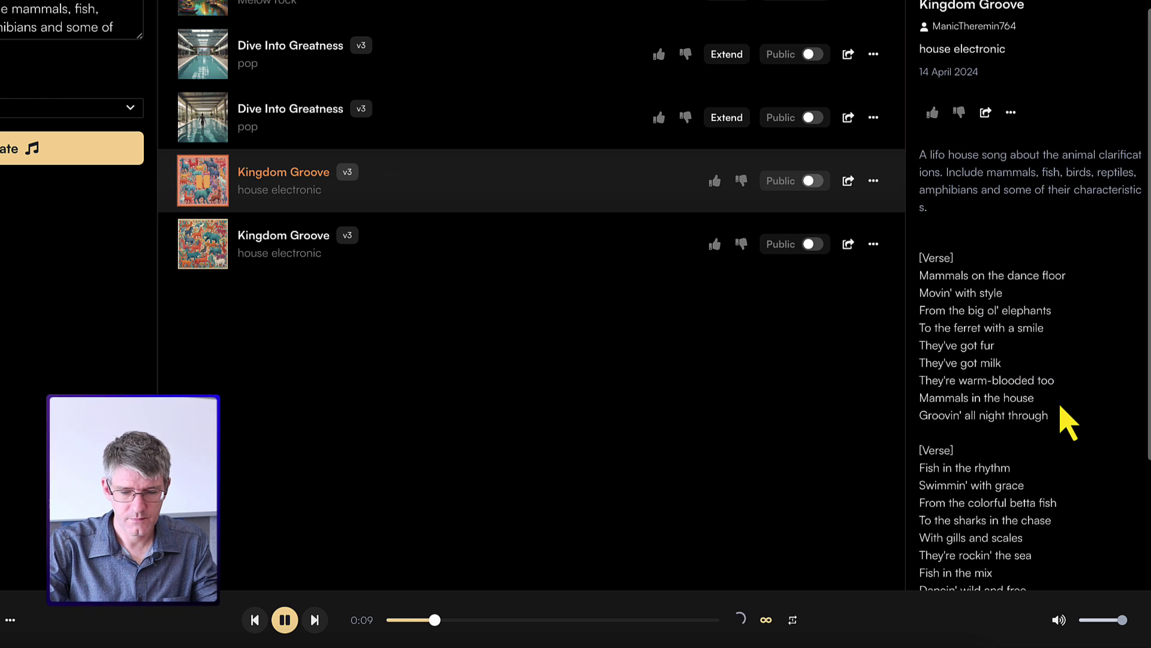
{"action": "scroll", "coordinate": [1086, 383], "scroll_direction": "down", "scroll_amount": 2}
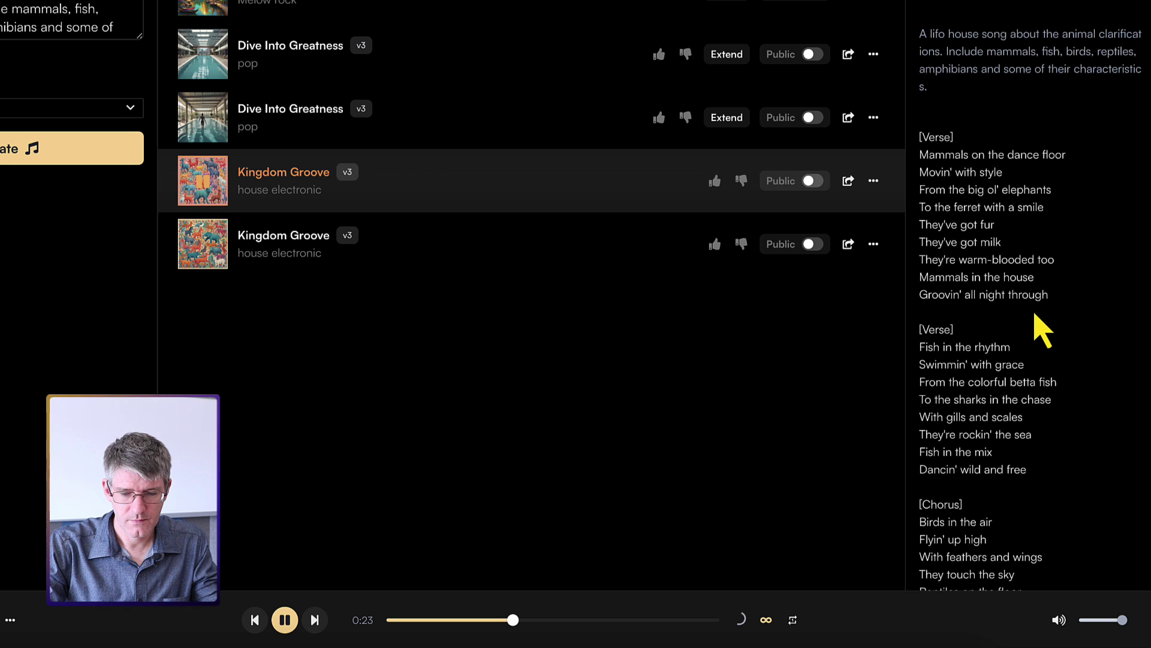
{"action": "scroll", "coordinate": [1042, 332], "scroll_direction": "down", "scroll_amount": 1}
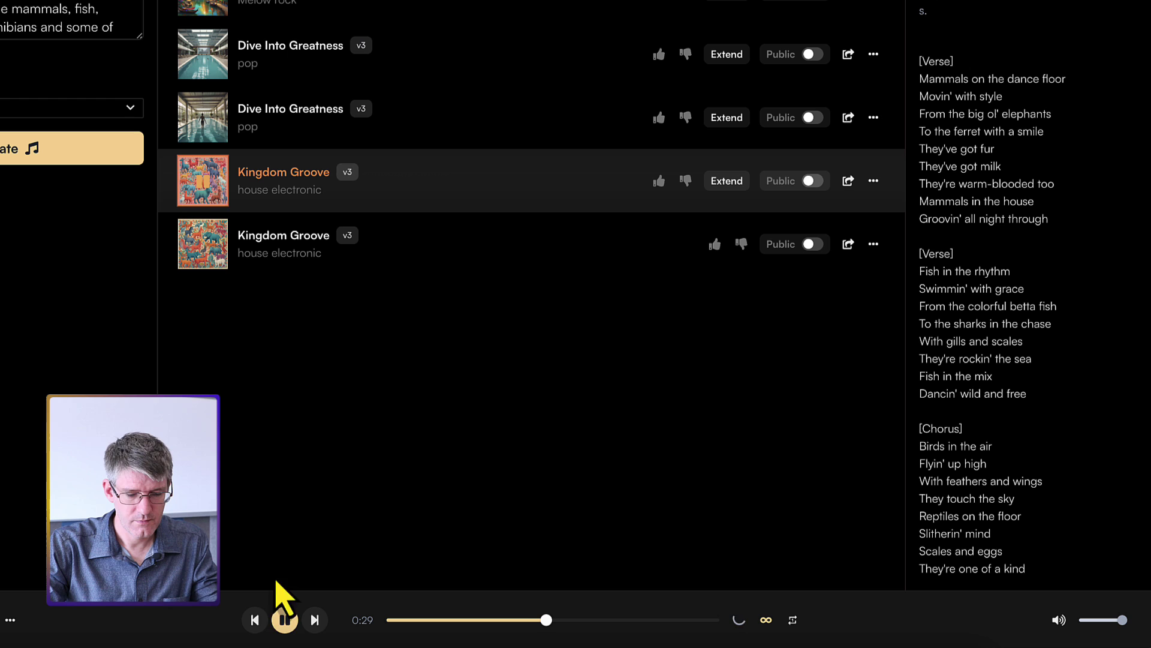
{"action": "left_click", "coordinate": [285, 619]}
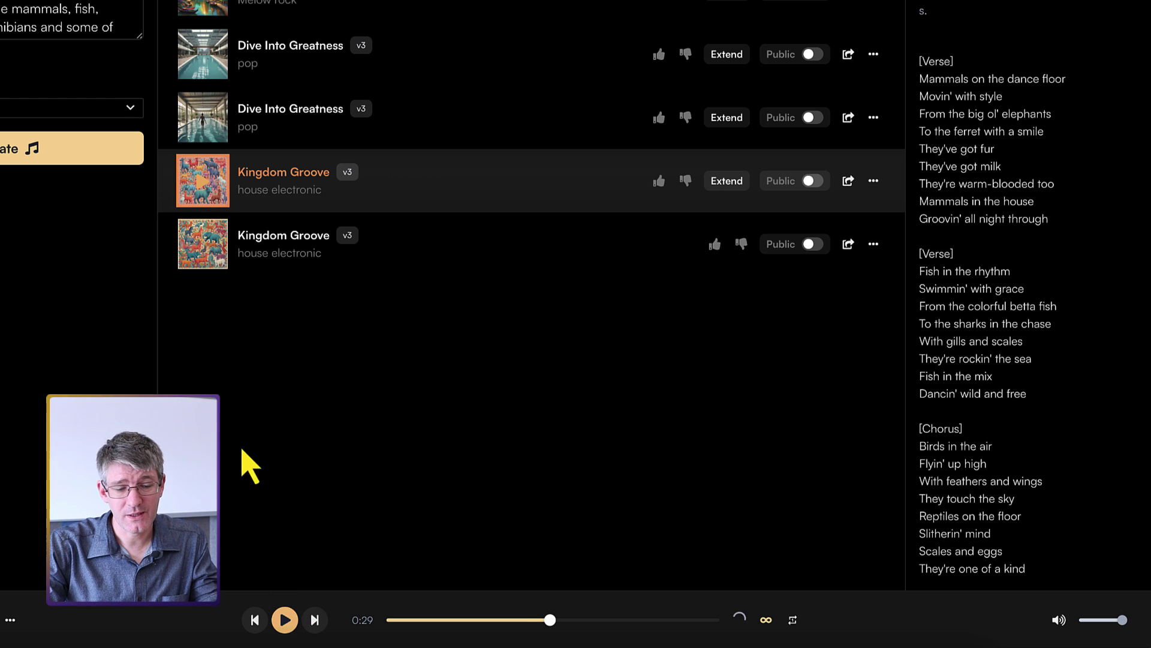
Play the second 'Kingdom Groove' version while scrolling its lyrics, pausing at 0:34.
{"action": "left_click", "coordinate": [202, 243]}
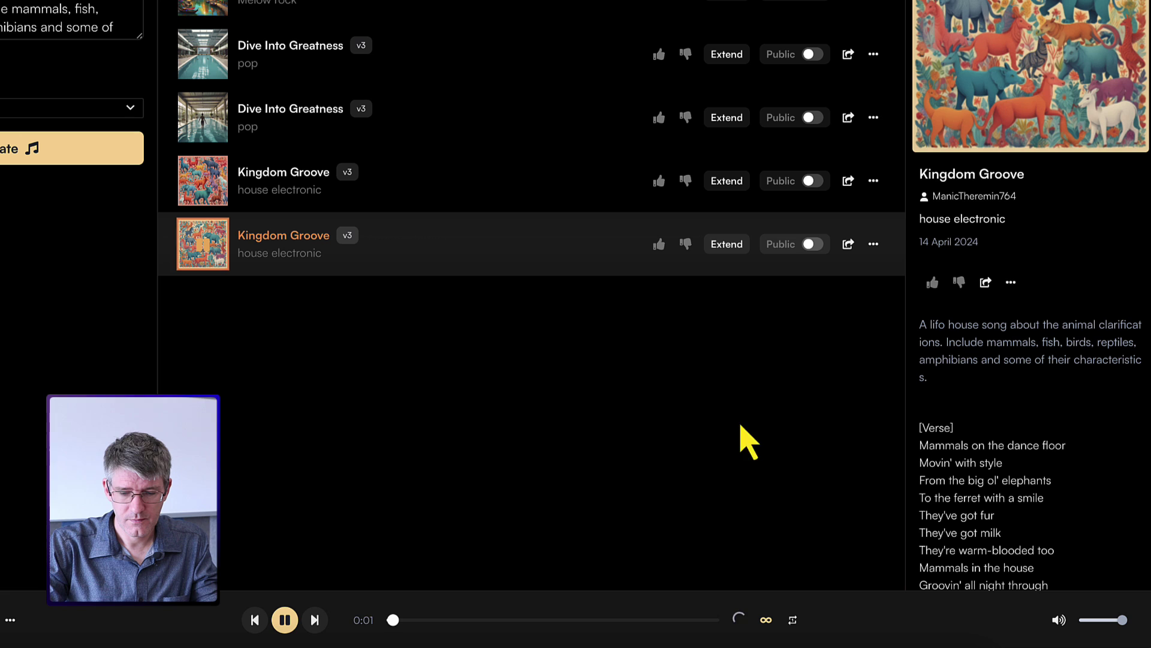
{"action": "scroll", "coordinate": [1031, 516], "scroll_direction": "down", "scroll_amount": 2}
{"action": "scroll", "coordinate": [1031, 506], "scroll_direction": "down", "scroll_amount": 1}
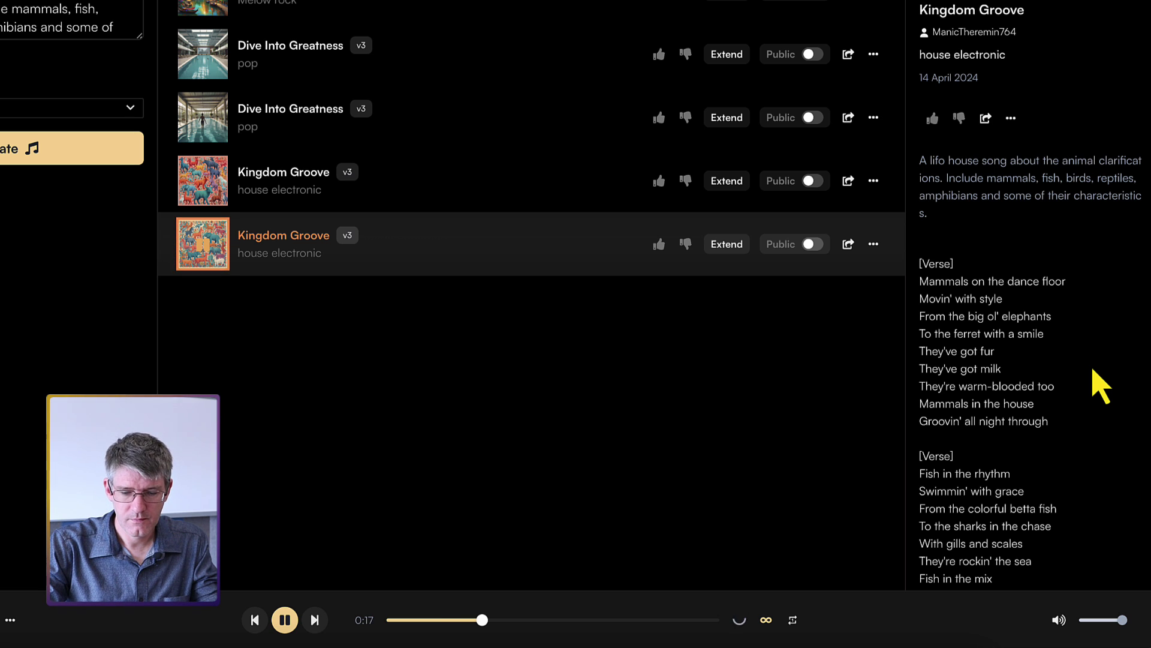
{"action": "scroll", "coordinate": [1101, 386], "scroll_direction": "down", "scroll_amount": 3}
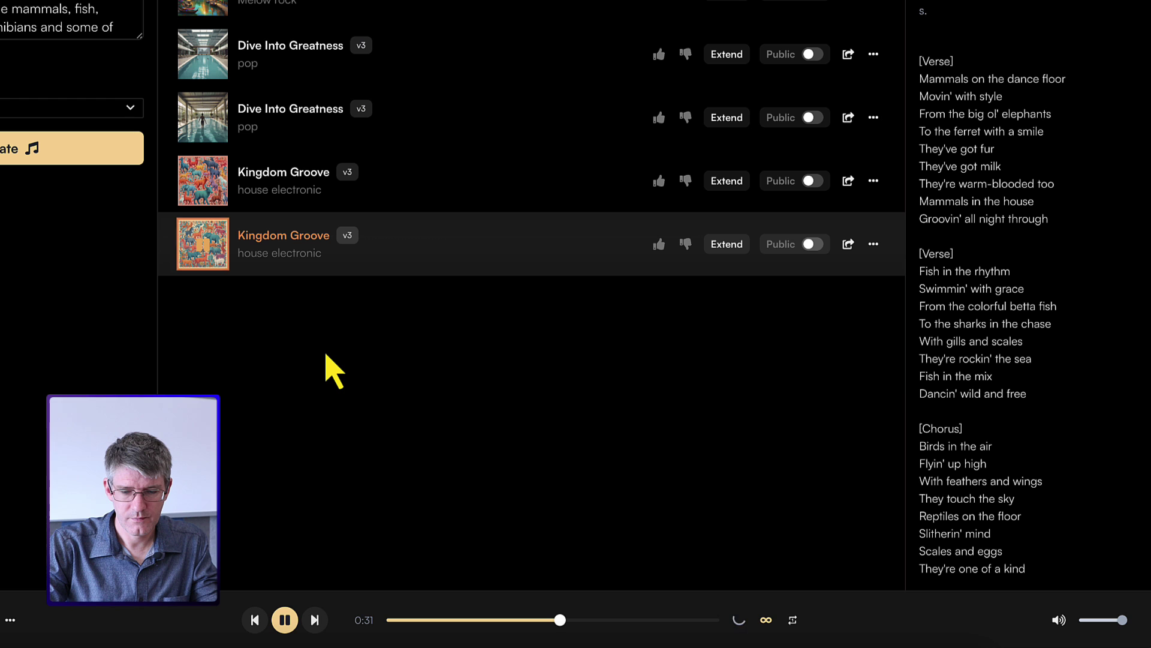
{"action": "left_click", "coordinate": [285, 620]}
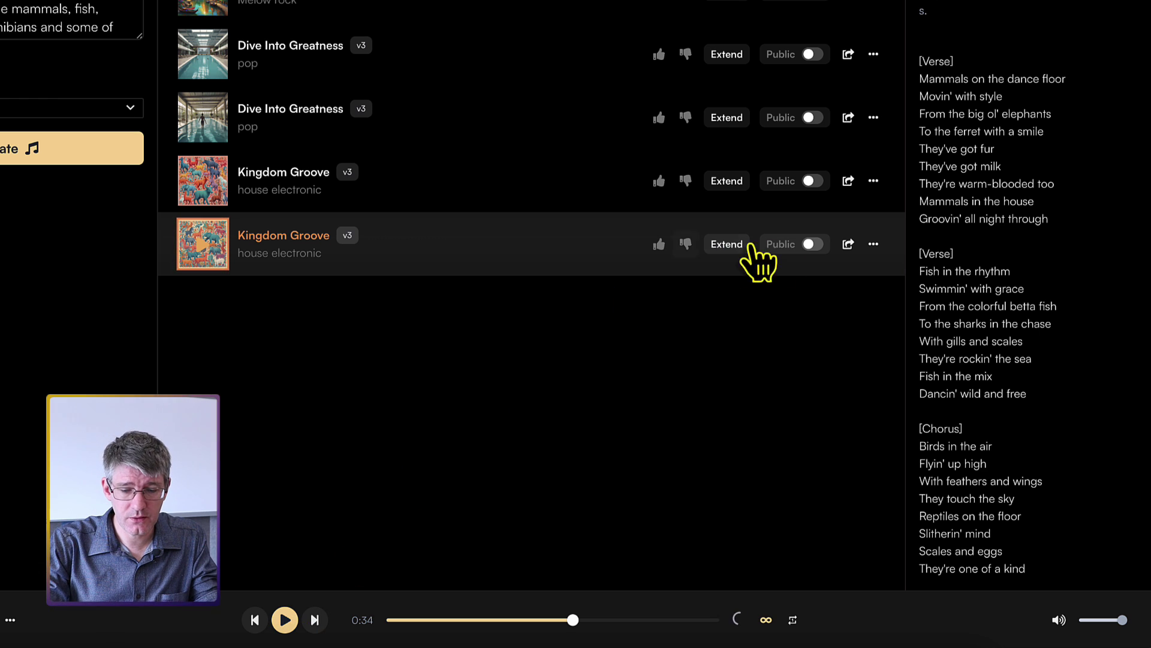
Download the second 'Kingdom Groove' track's audio as Kingdom Groove.mp3.
{"action": "left_click", "coordinate": [875, 245]}
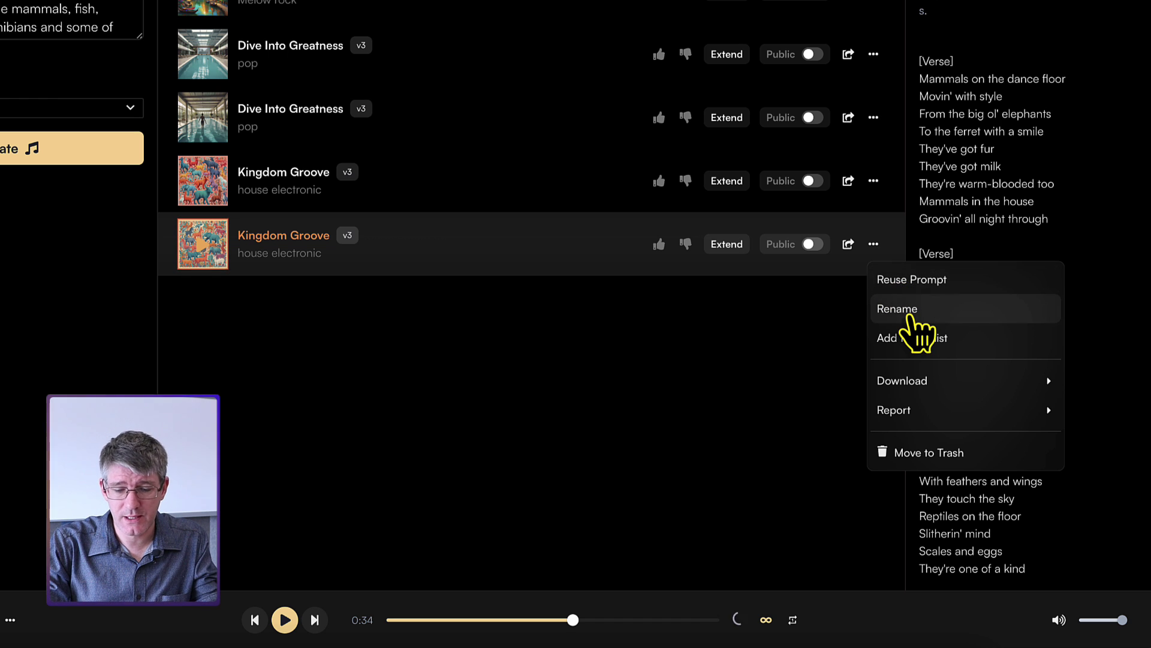
{"action": "mouse_move", "coordinate": [935, 388]}
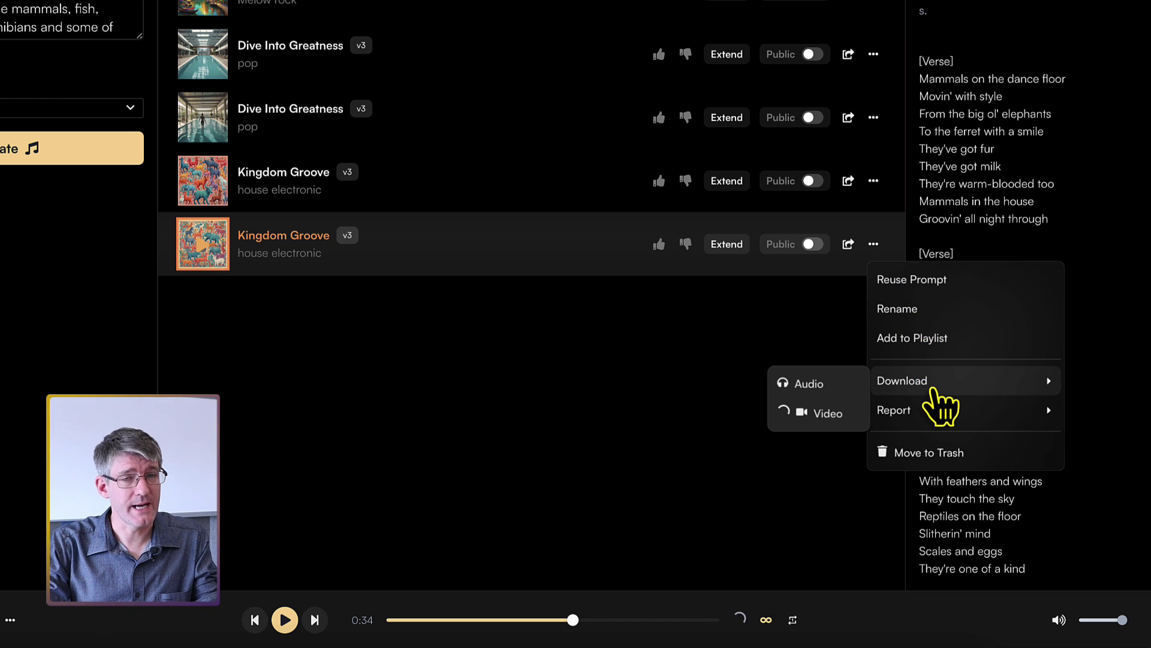
{"action": "left_click", "coordinate": [810, 387]}
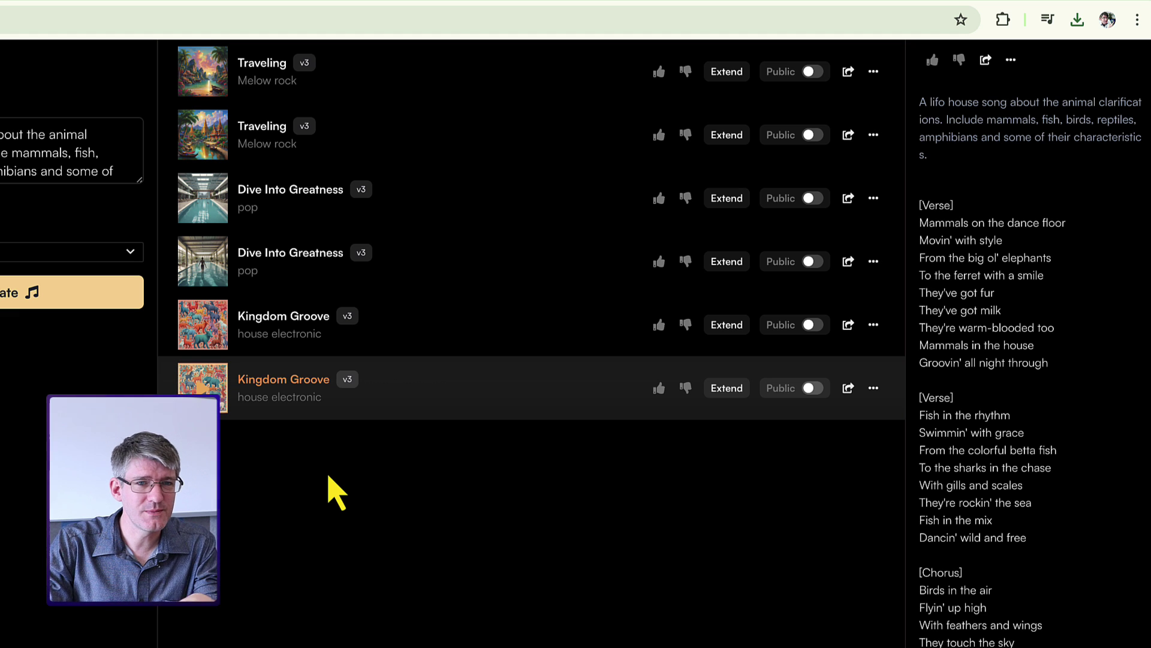
Replace the song description with a blues song about a frog's night noise and generate.
{"action": "triple_click", "coordinate": [0, 144]}
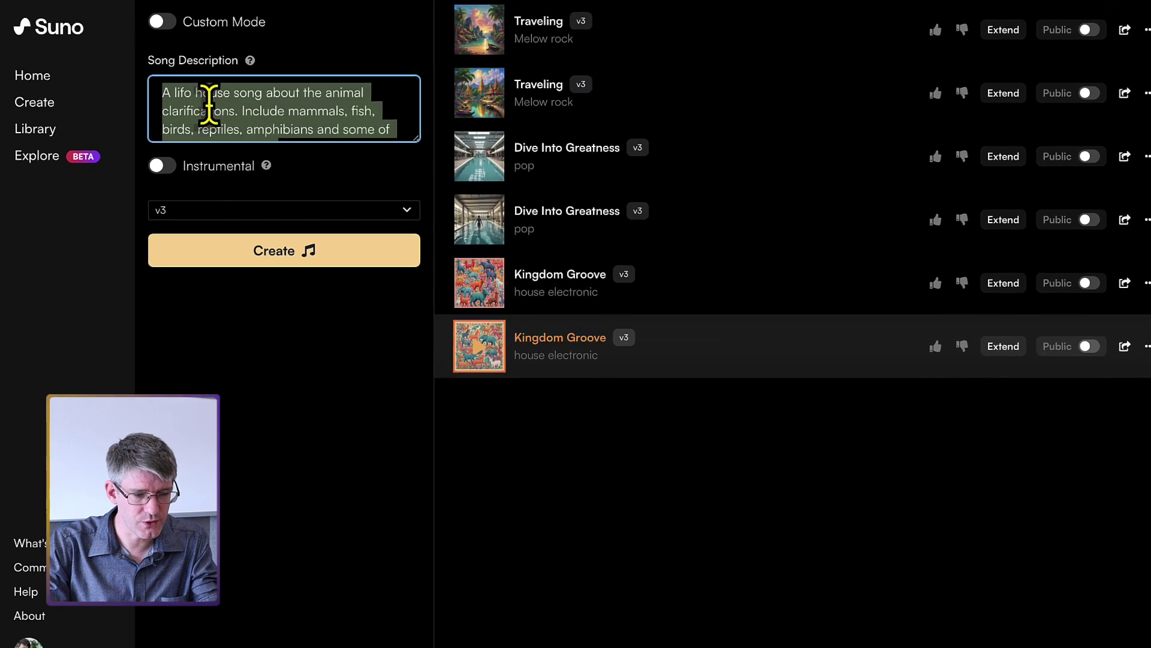
{"action": "type", "text": "a "}
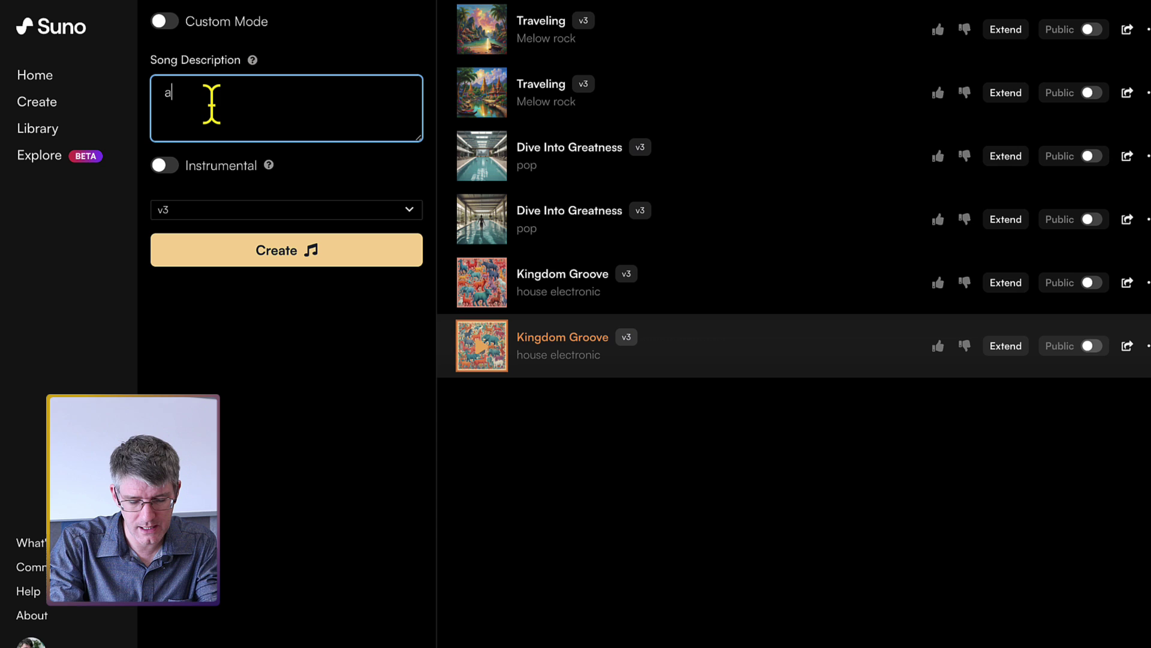
{"action": "type", "text": "blues"}
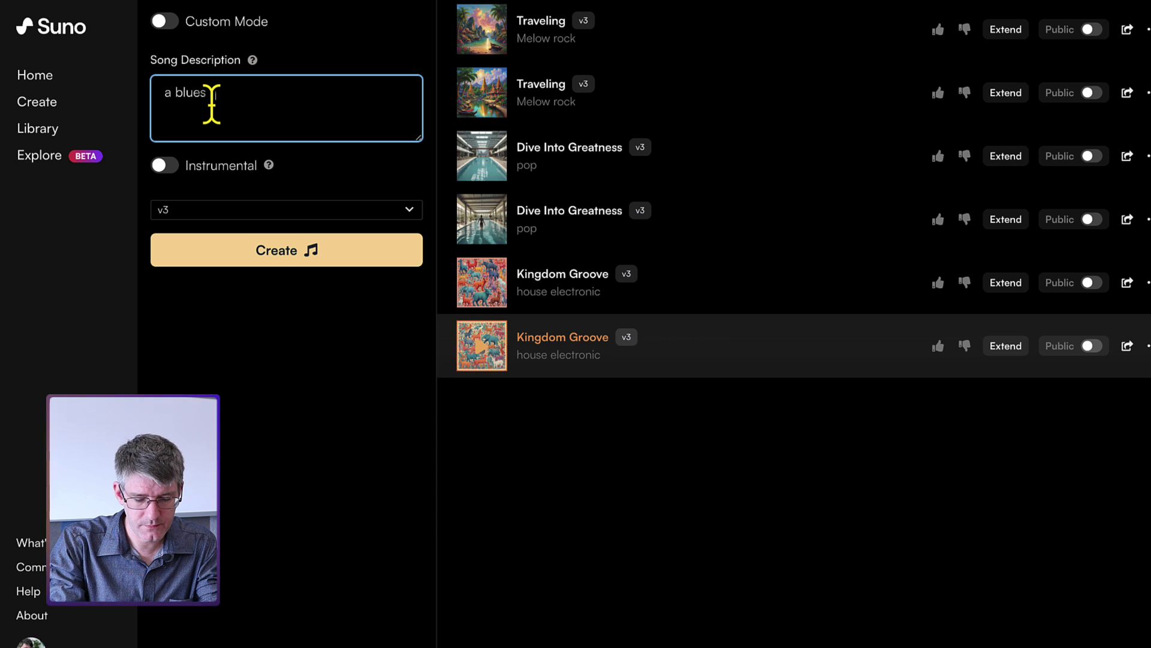
{"action": "type", "text": " song about the noise a"}
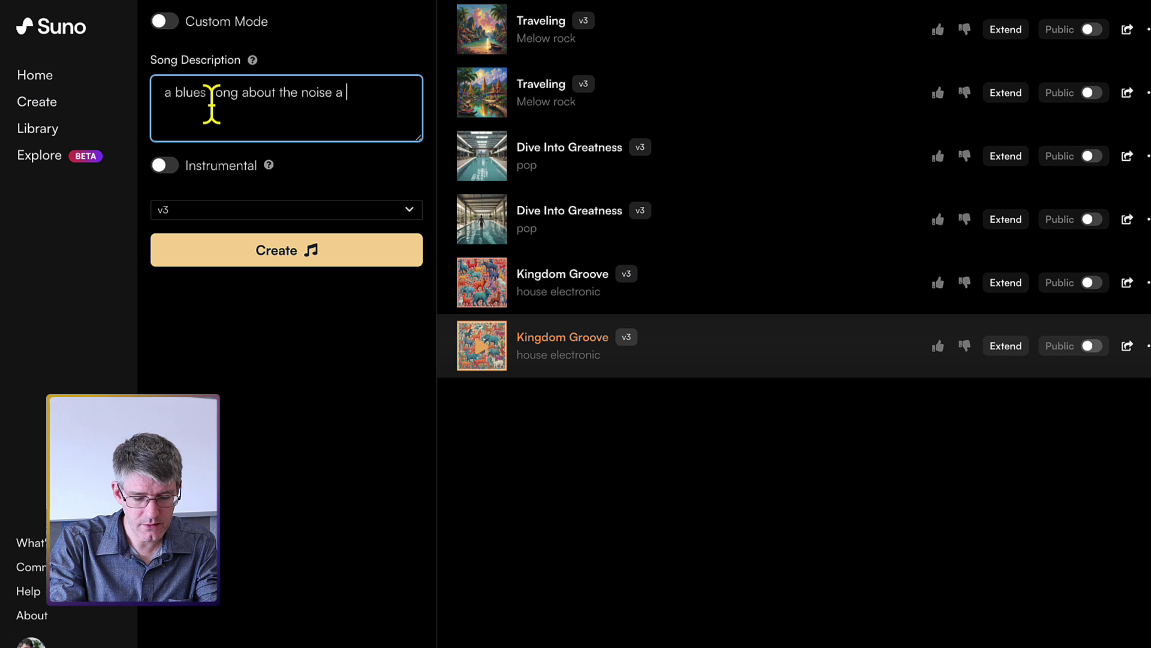
{"action": "type", "text": " frog makes a"}
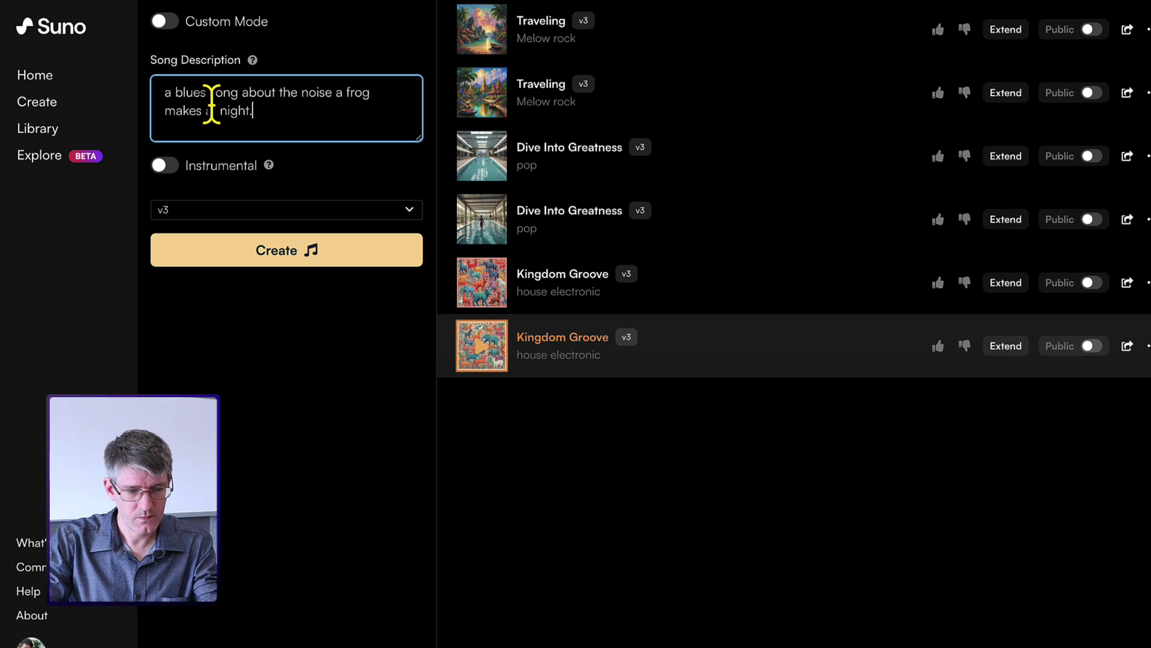
{"action": "left_click", "coordinate": [294, 263]}
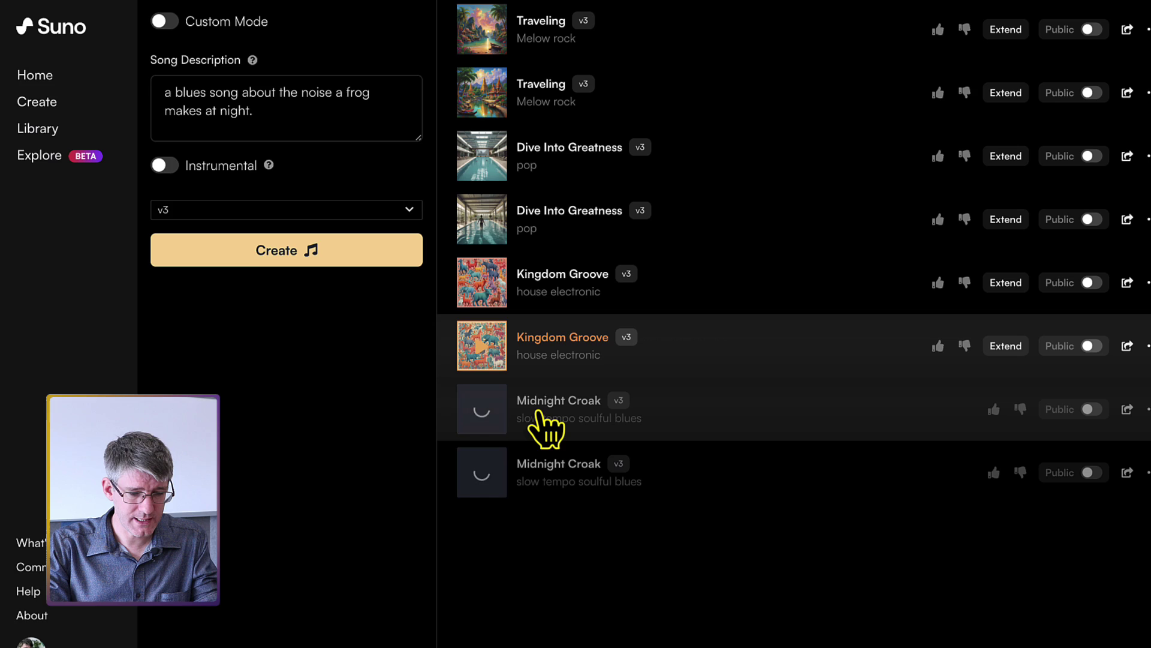
Play the first Midnight Croak song while reading its lyrics, pausing at 0:45.
{"action": "left_click", "coordinate": [467, 387]}
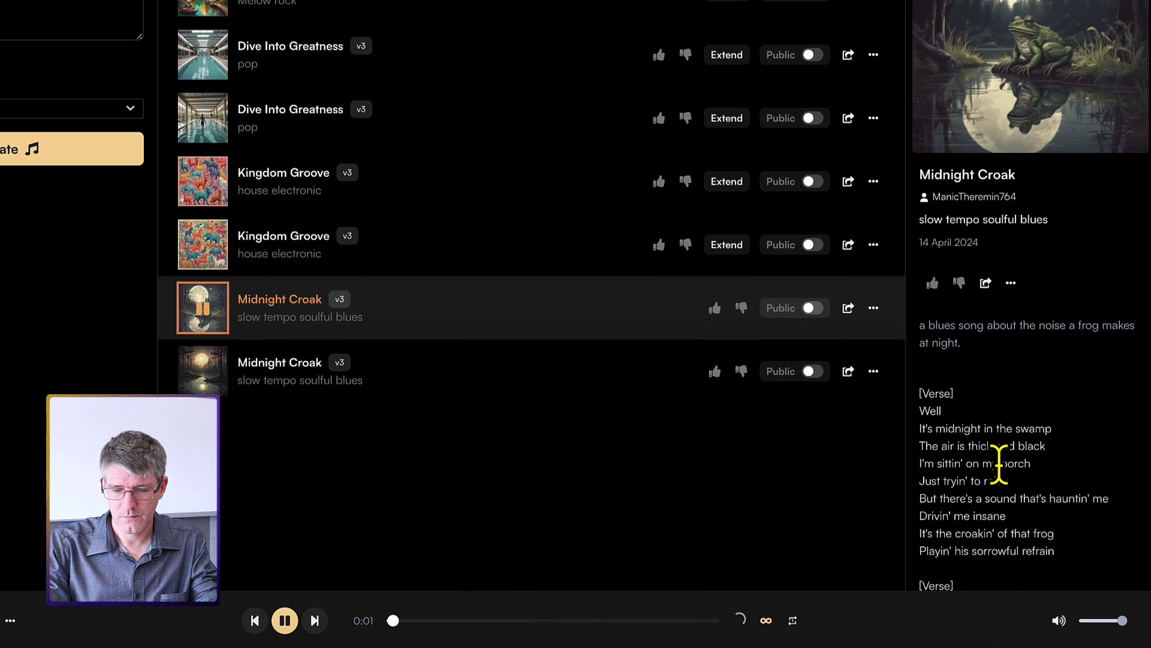
{"action": "scroll", "coordinate": [999, 464], "scroll_direction": "down", "scroll_amount": 2}
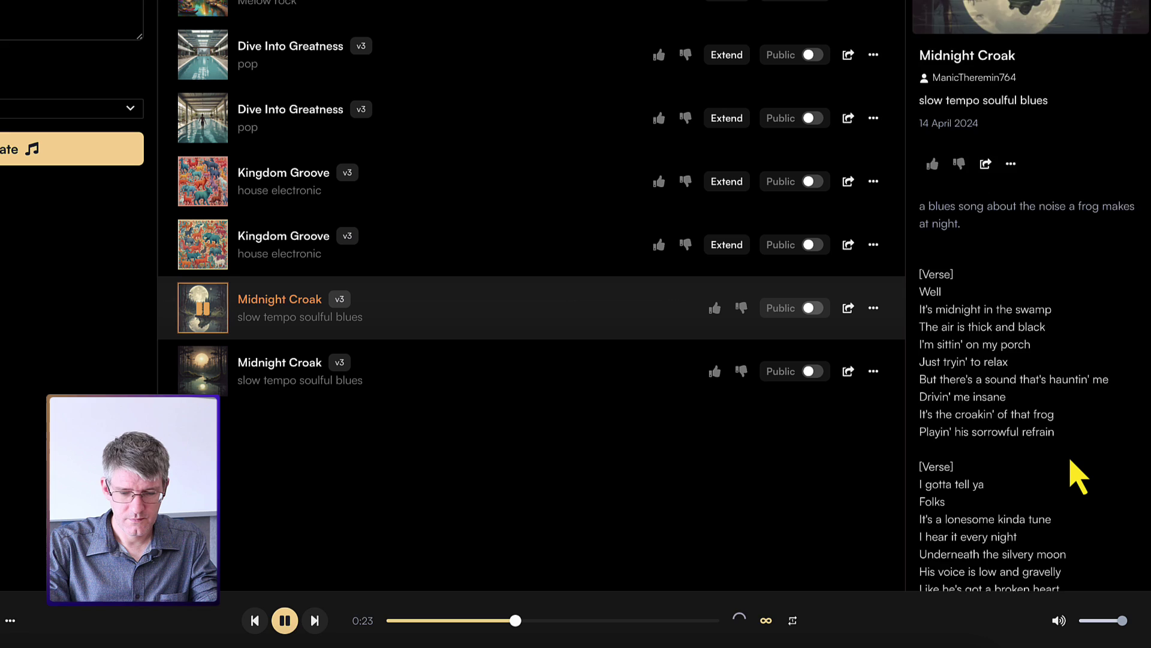
{"action": "scroll", "coordinate": [1077, 476], "scroll_direction": "down", "scroll_amount": 2}
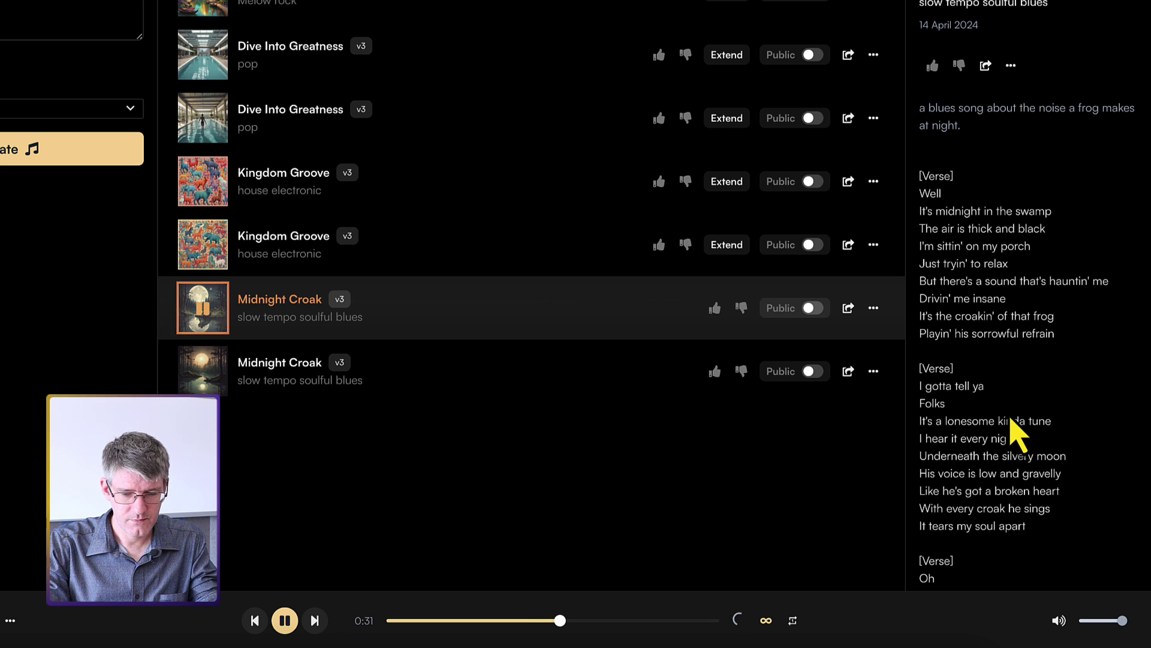
{"action": "scroll", "coordinate": [1012, 427], "scroll_direction": "down", "scroll_amount": 2}
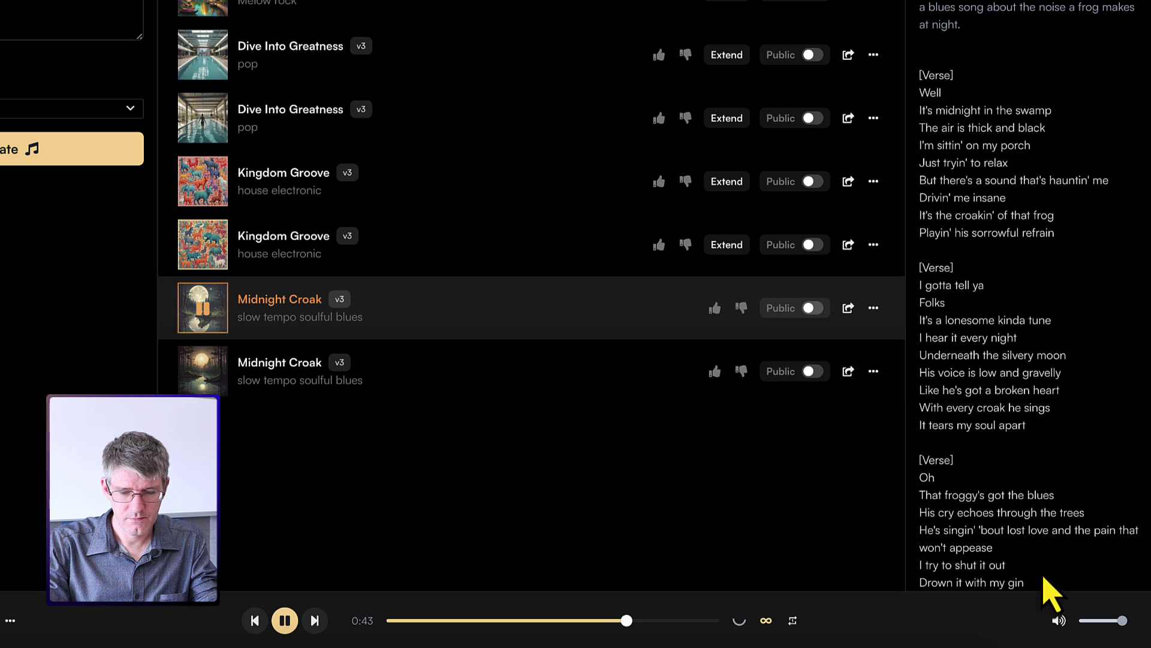
{"action": "left_click", "coordinate": [285, 620]}
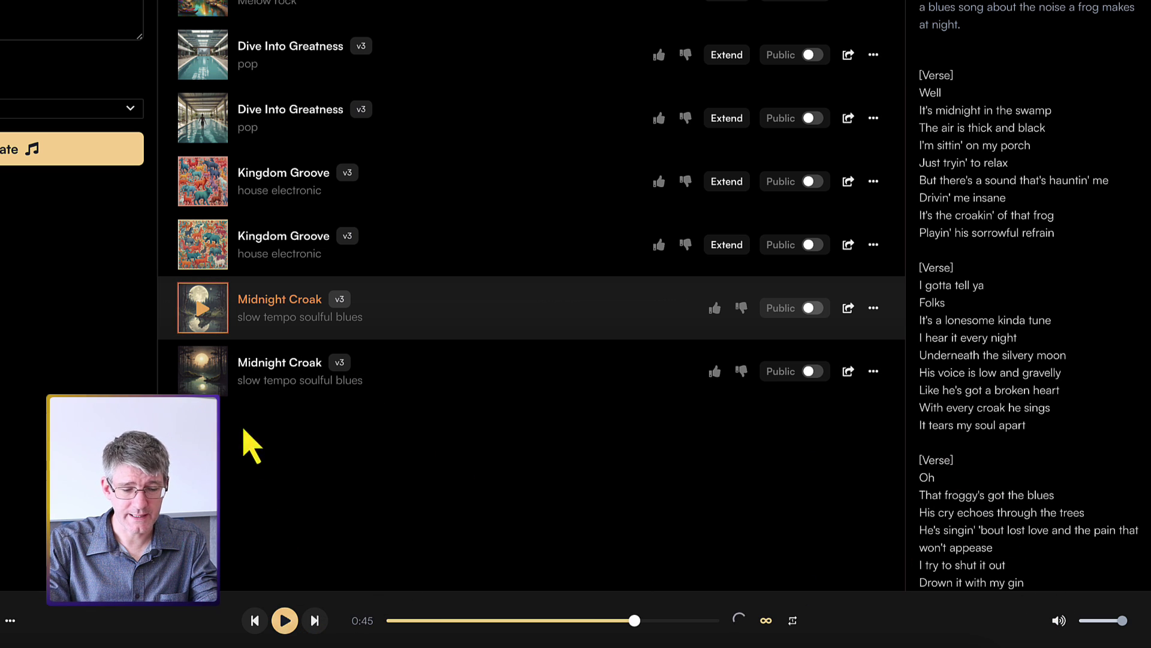
Play the second Midnight Croak version through its lyrics and pause it at 0:44.
{"action": "left_click", "coordinate": [202, 372]}
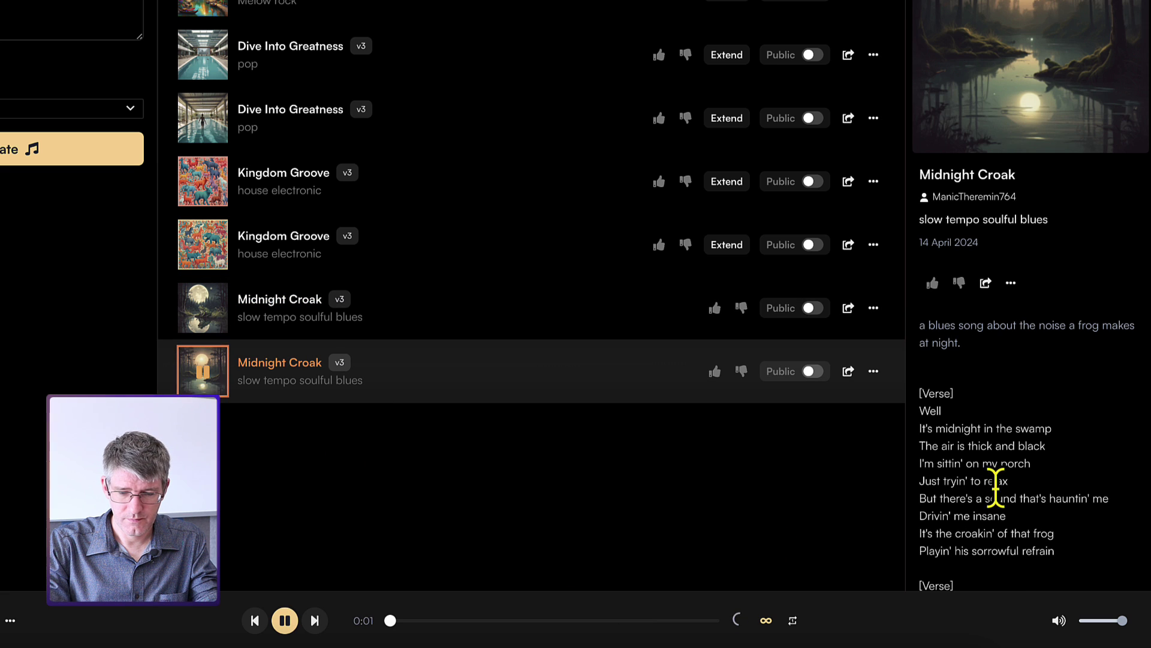
{"action": "scroll", "coordinate": [1016, 488], "scroll_direction": "down", "scroll_amount": 4}
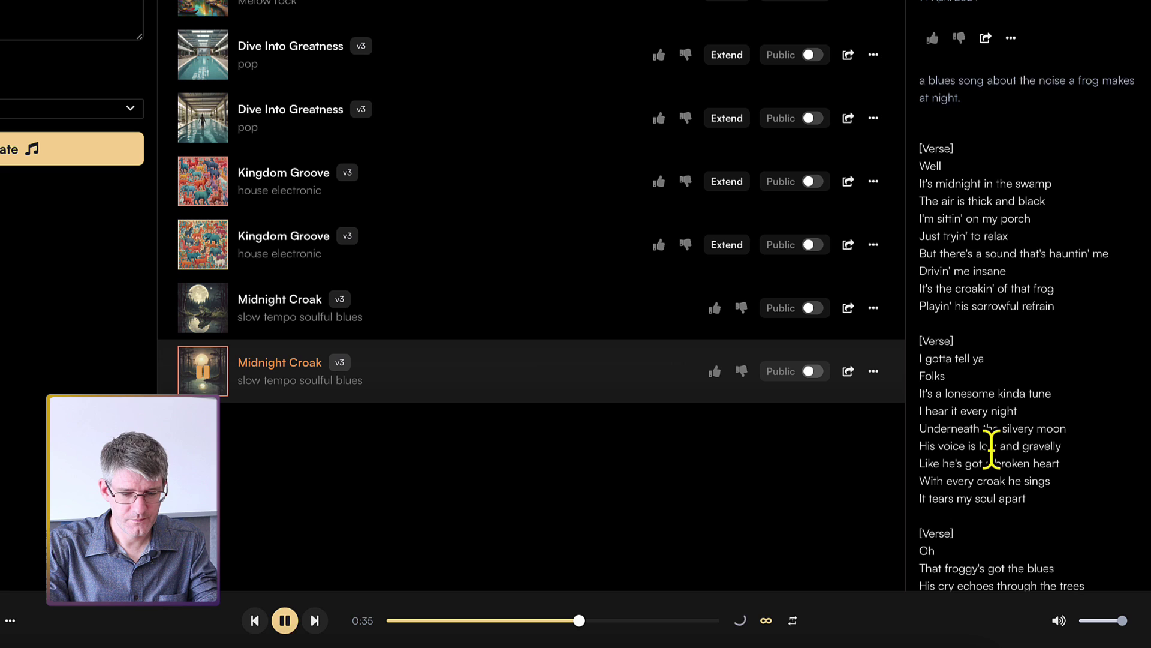
{"action": "scroll", "coordinate": [1004, 454], "scroll_direction": "down", "scroll_amount": 2}
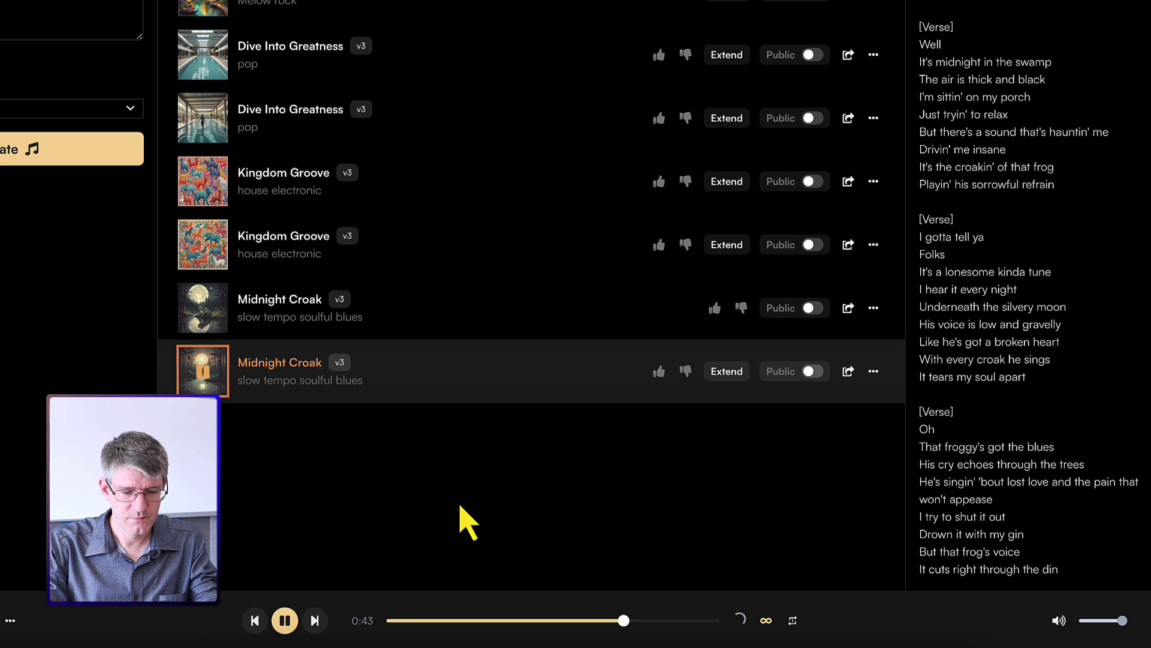
{"action": "left_click", "coordinate": [285, 620]}
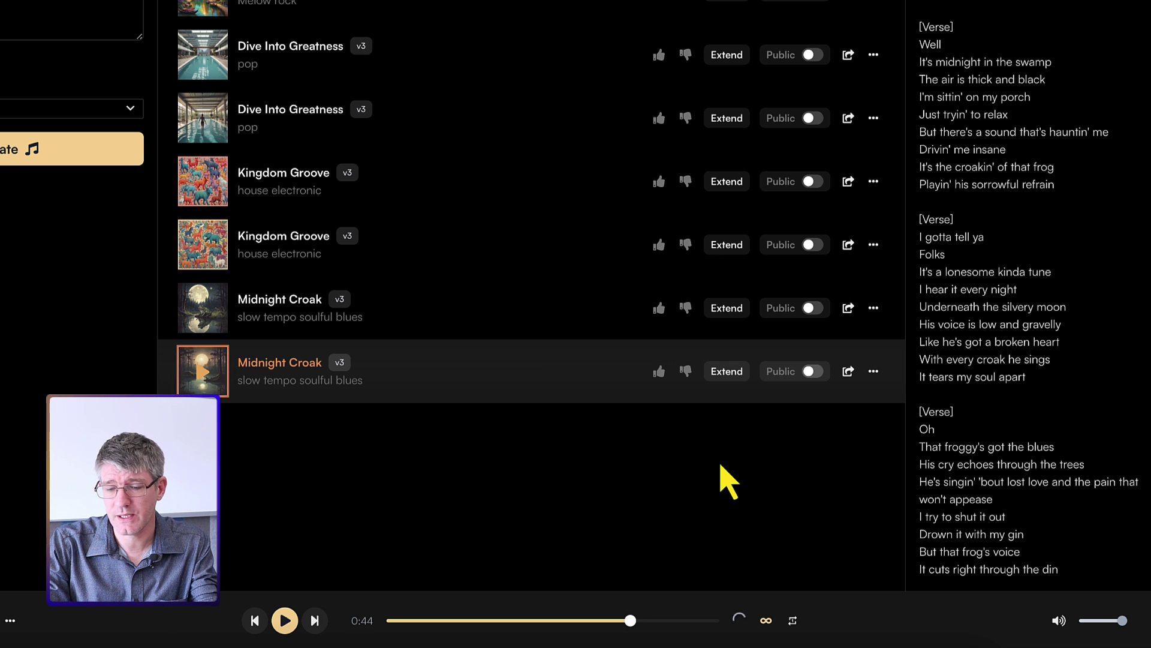
View the second Midnight Croak's song page, its lyrics and its more-options menu.
{"action": "left_click", "coordinate": [293, 363]}
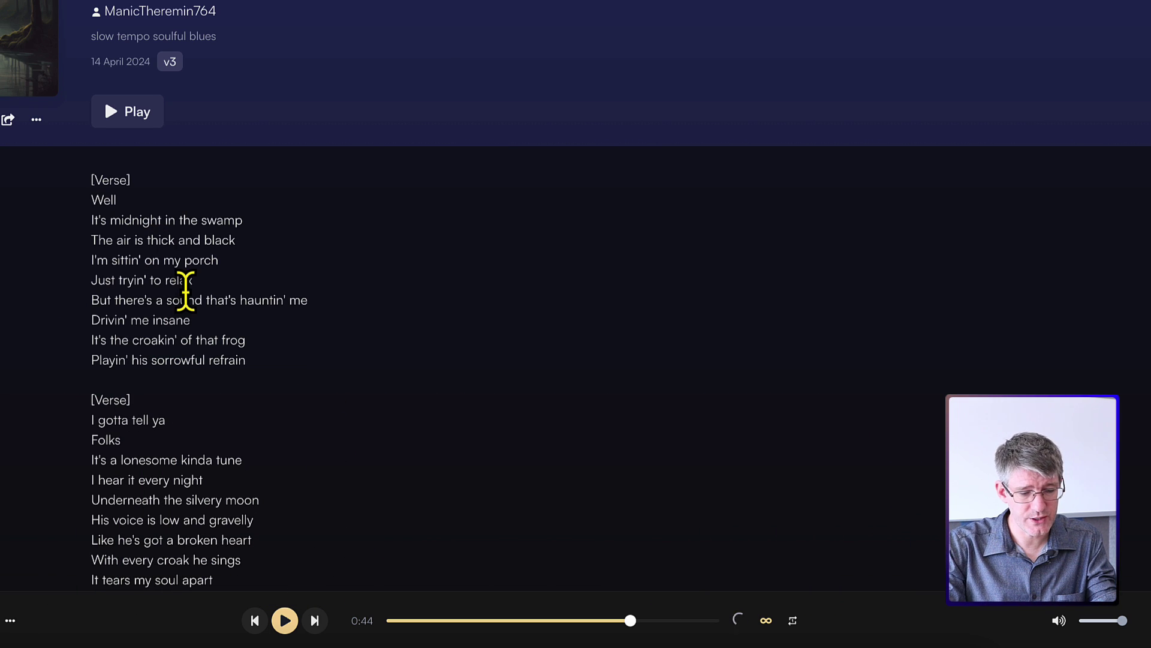
{"action": "scroll", "coordinate": [222, 291], "scroll_direction": "down", "scroll_amount": 3}
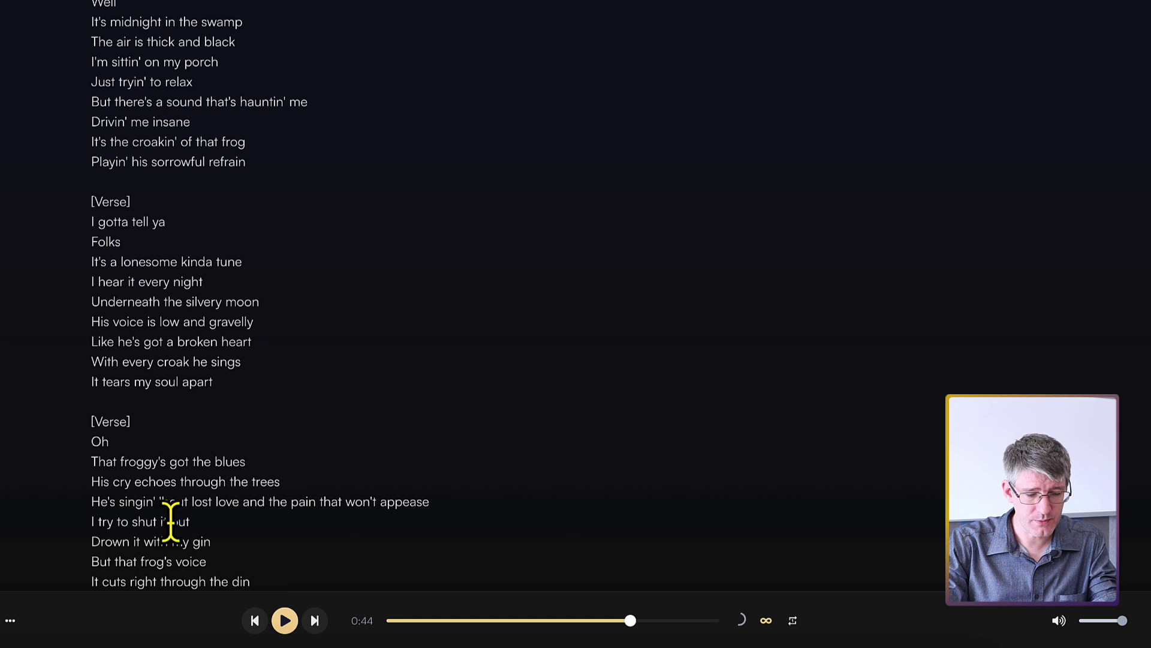
{"action": "scroll", "coordinate": [387, 416], "scroll_direction": "up", "scroll_amount": 3}
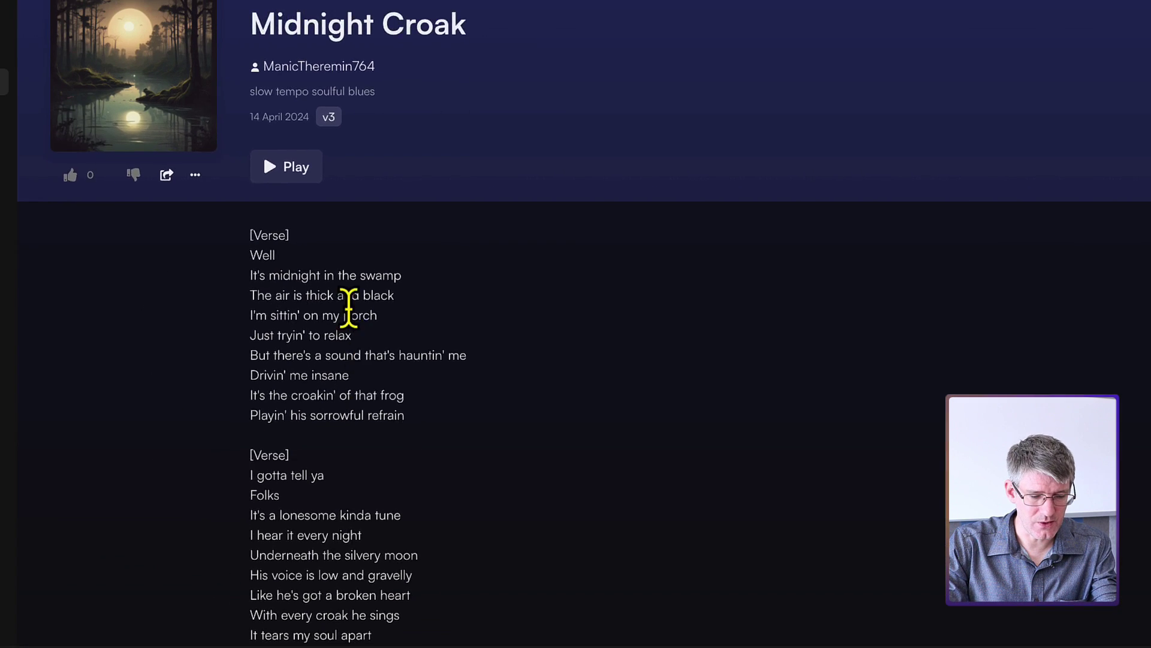
{"action": "left_click", "coordinate": [319, 218]}
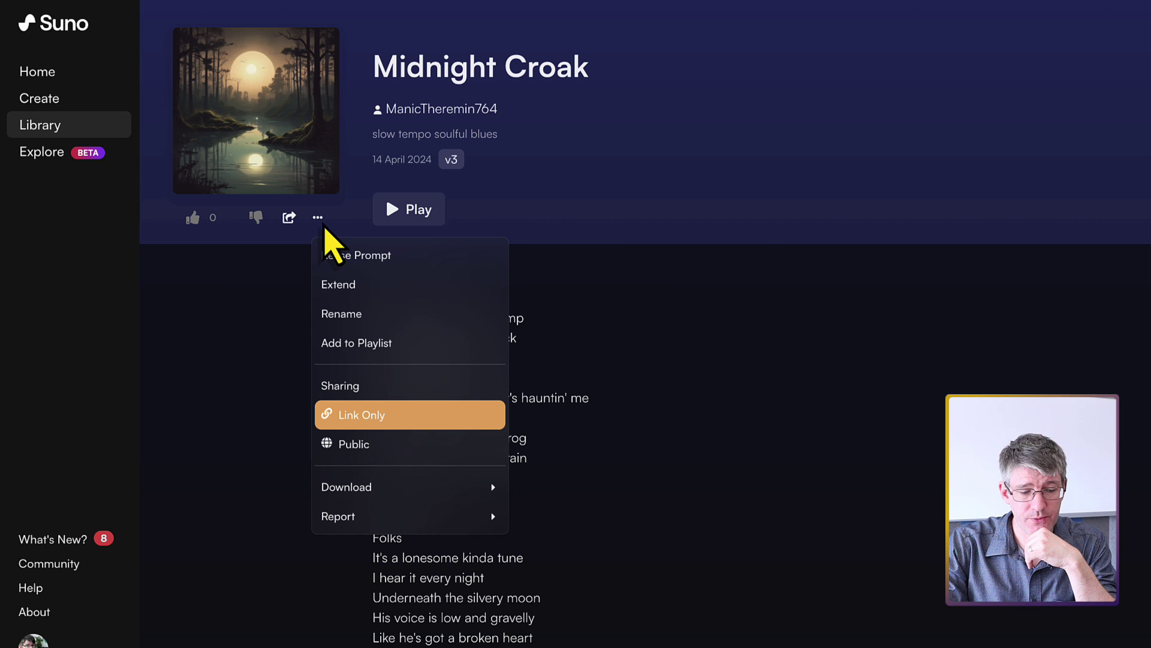